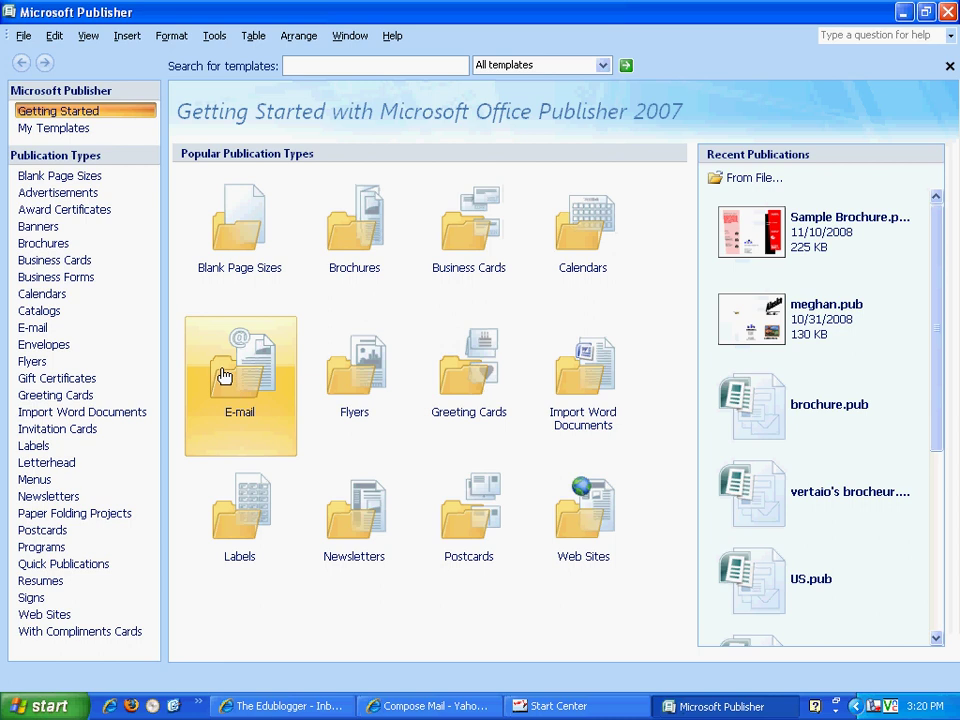
- Browse the brochure templates and create a new publication from the Ascent design in the Event category
left_click(362, 261)
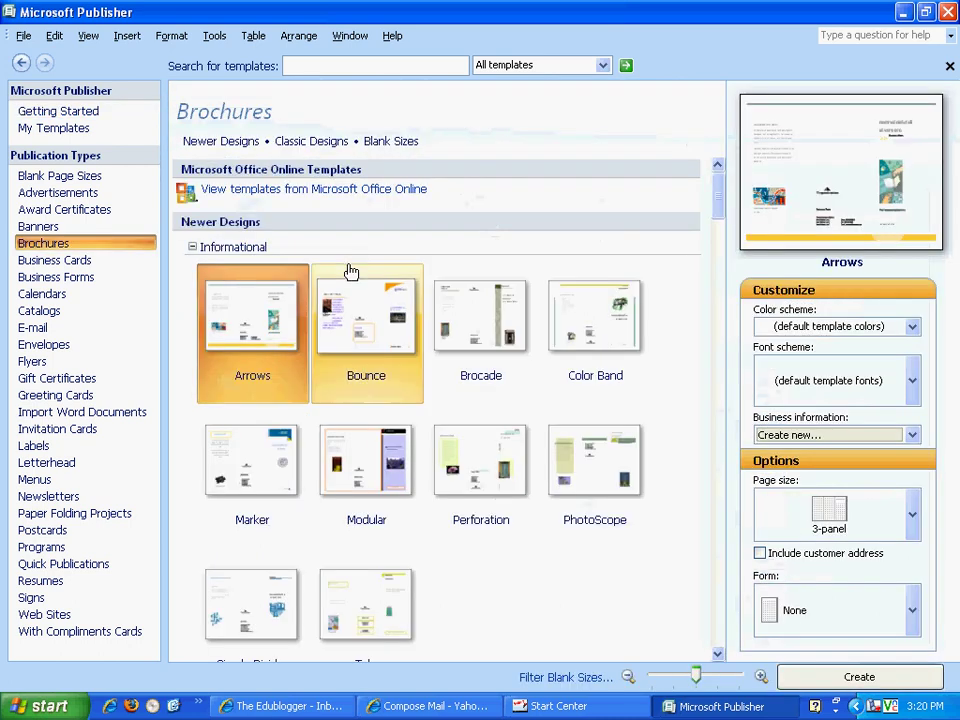
left_click(716, 655)
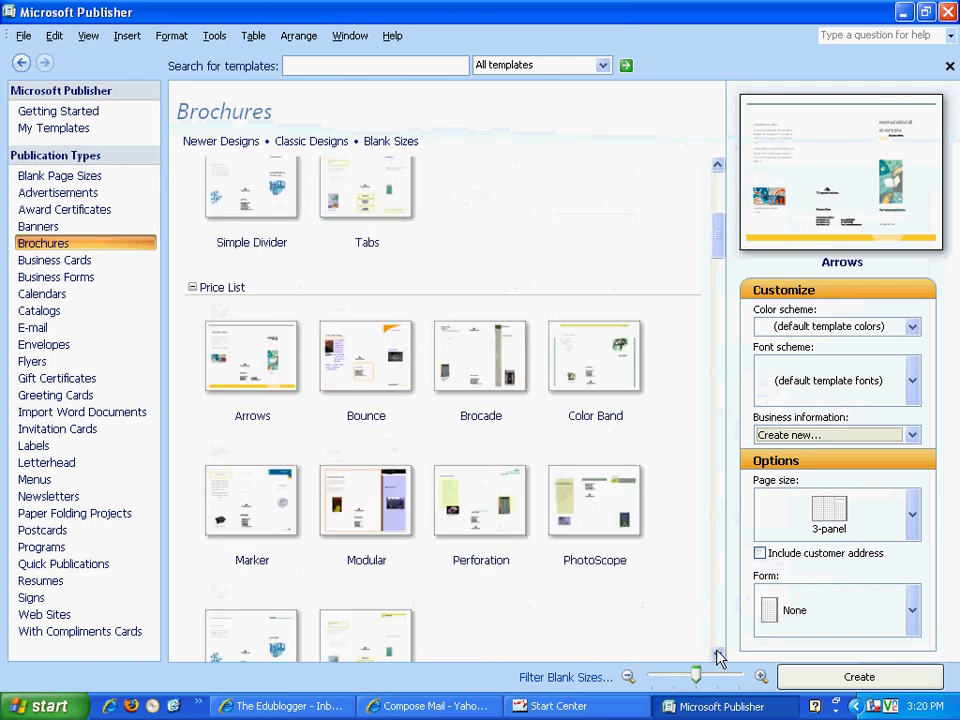
left_click(718, 655)
left_click(718, 655)
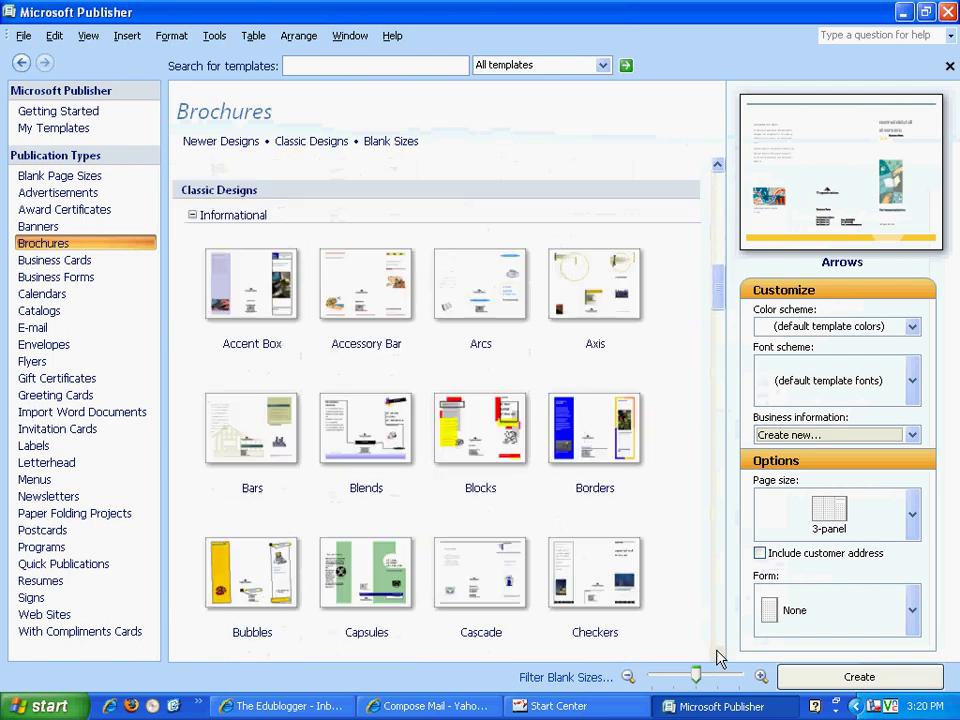
left_click(718, 655)
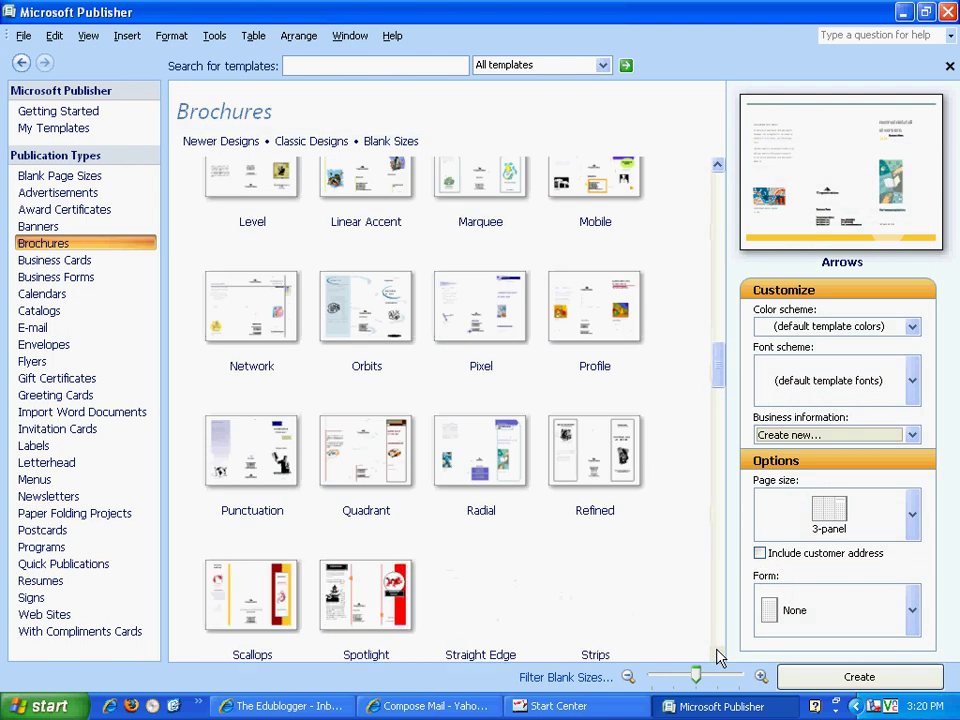
left_click(718, 655)
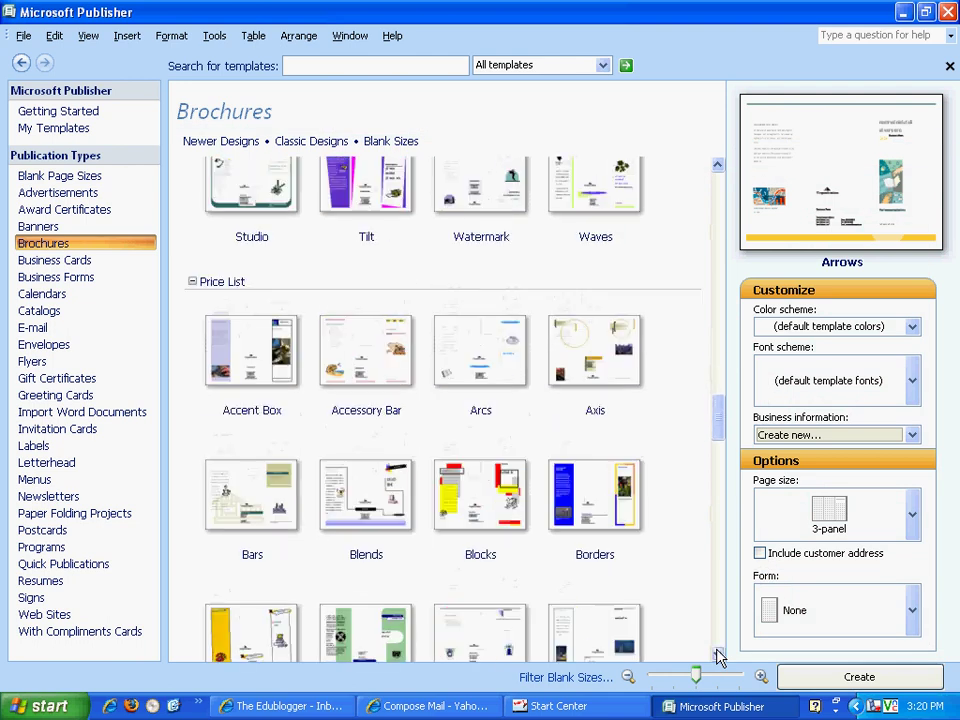
left_click(718, 655)
left_click(718, 655)
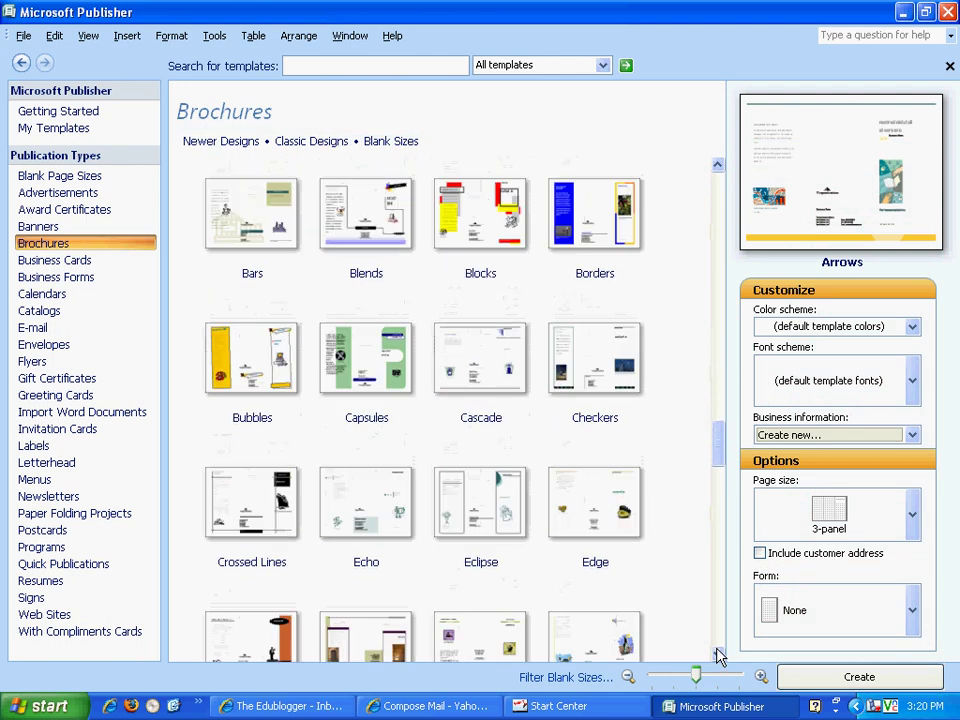
left_click(718, 655)
left_click(718, 655)
left_click(718, 655)
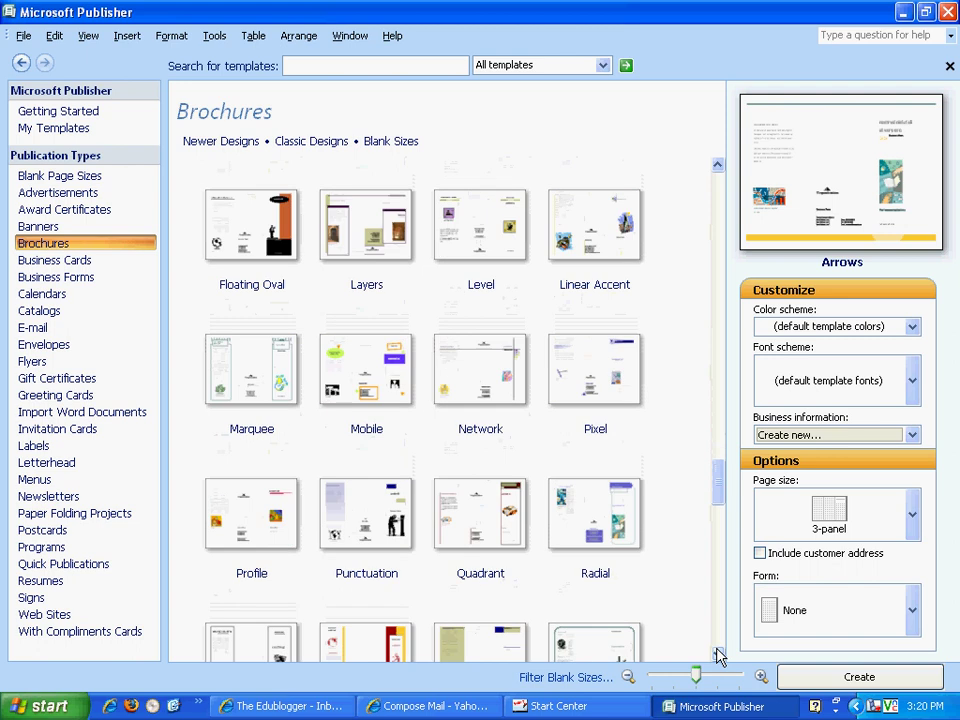
left_click(718, 655)
left_click(718, 655)
left_click(718, 655)
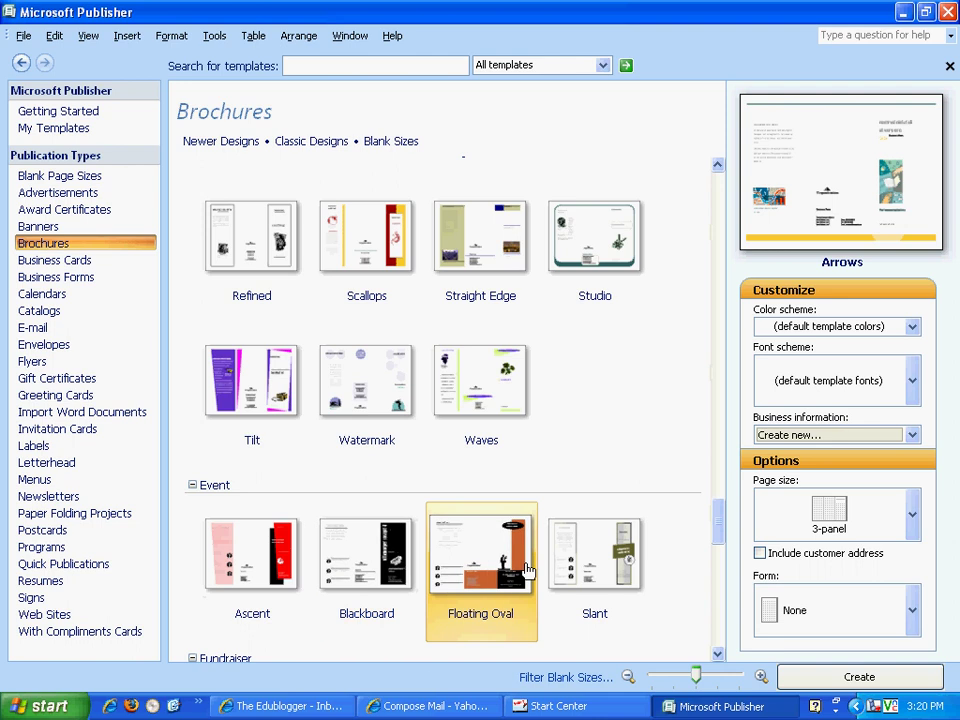
left_click(266, 557)
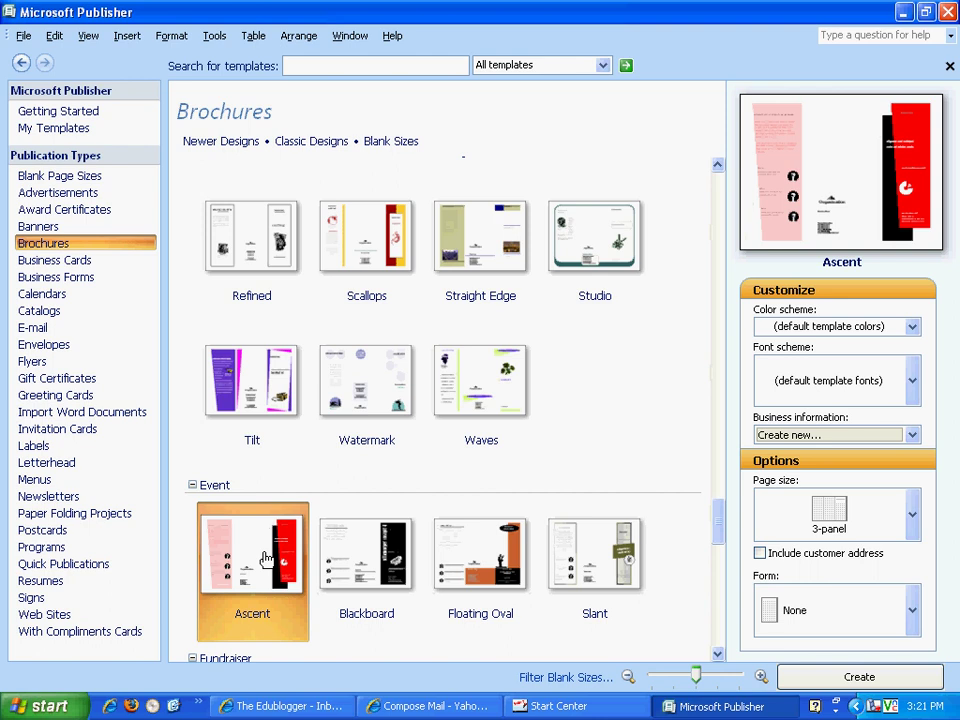
double_click(266, 557)
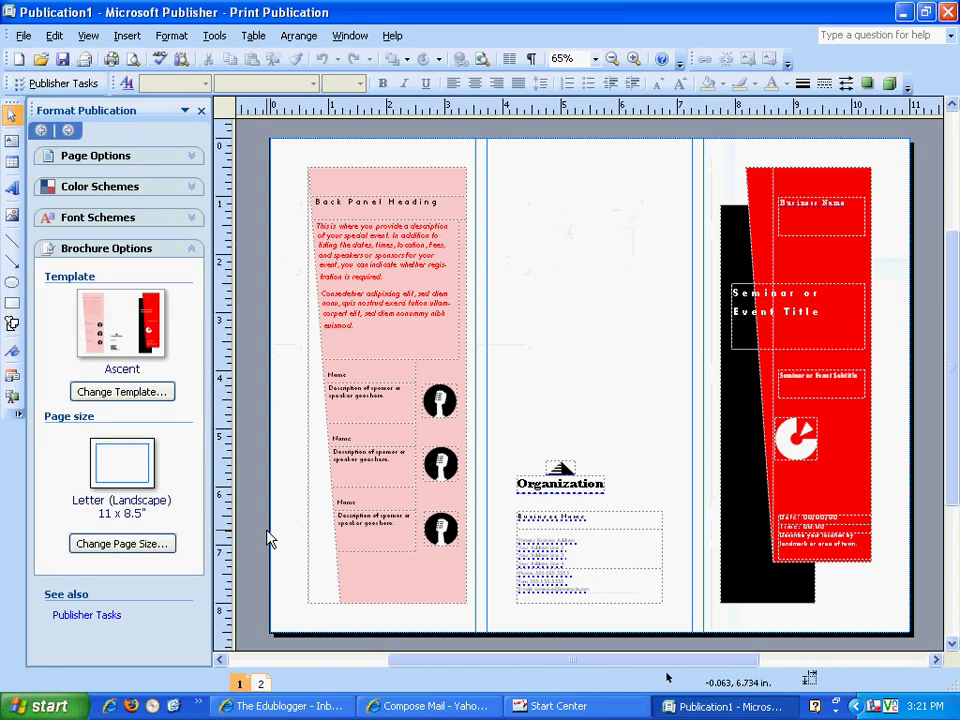
- Replace the Organization placeholder under the logo in the middle panel with "Keep America Beautiful, Inc."
left_click(636, 60)
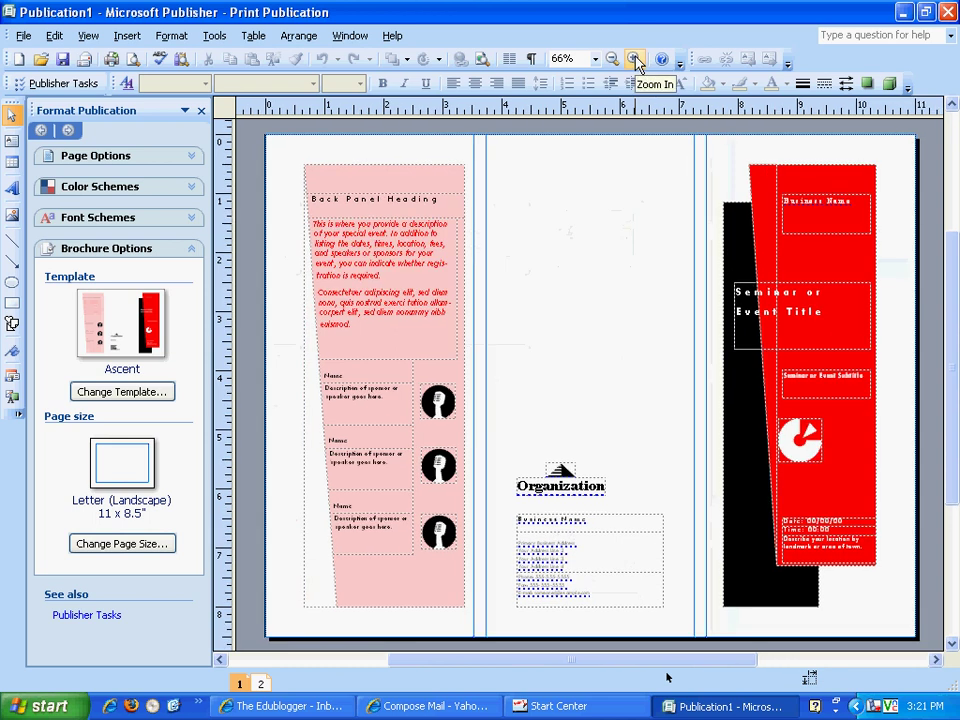
left_click(636, 60)
left_click(636, 60)
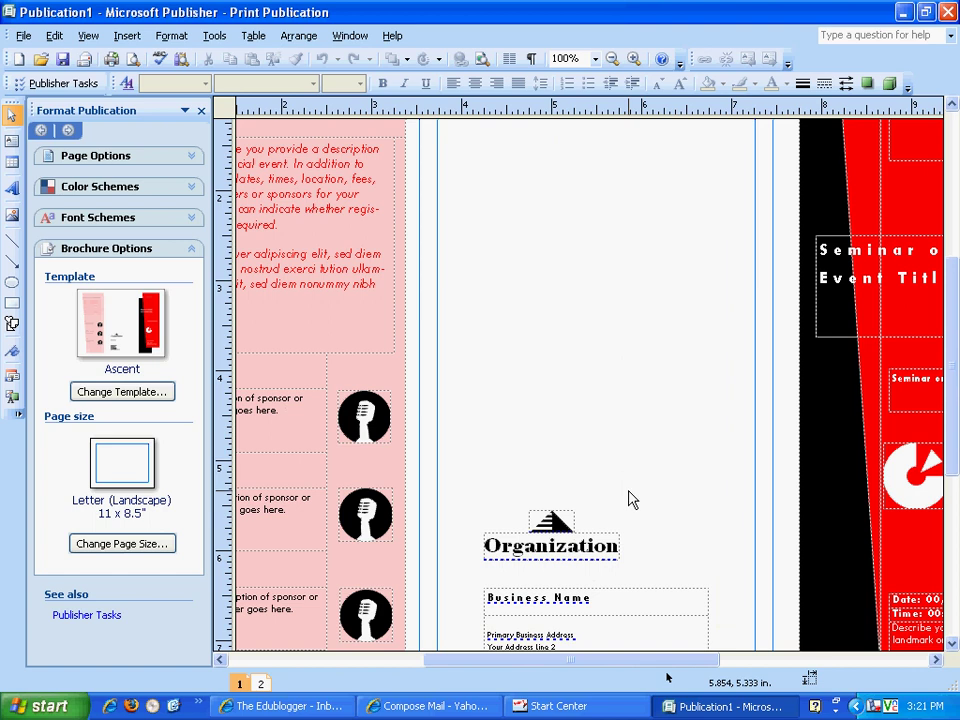
left_click(614, 545)
double_click(595, 545)
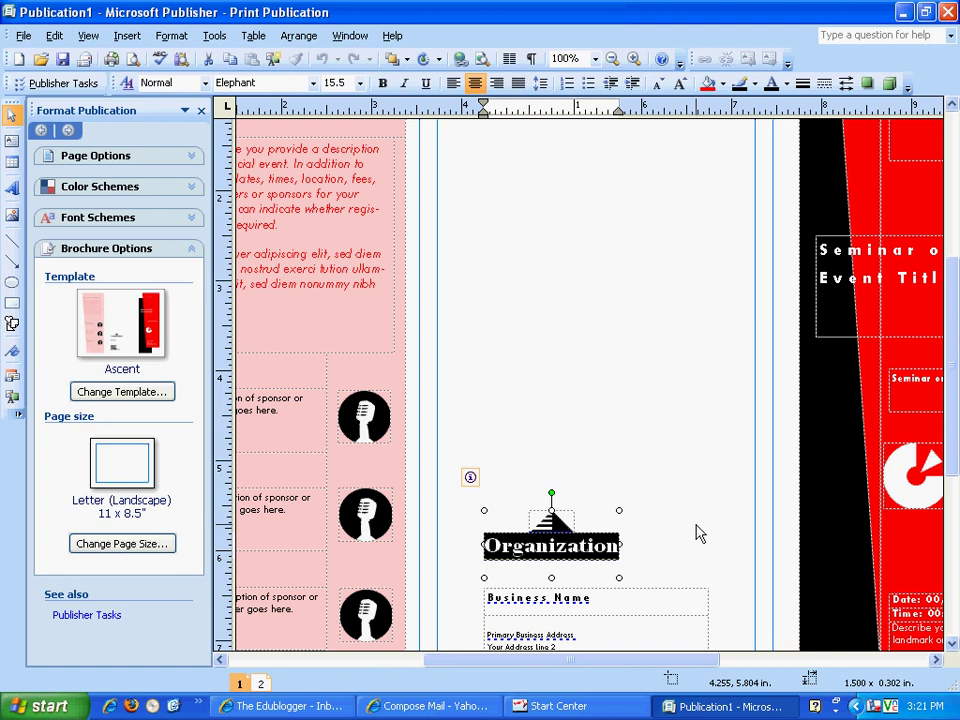
type("Kee")
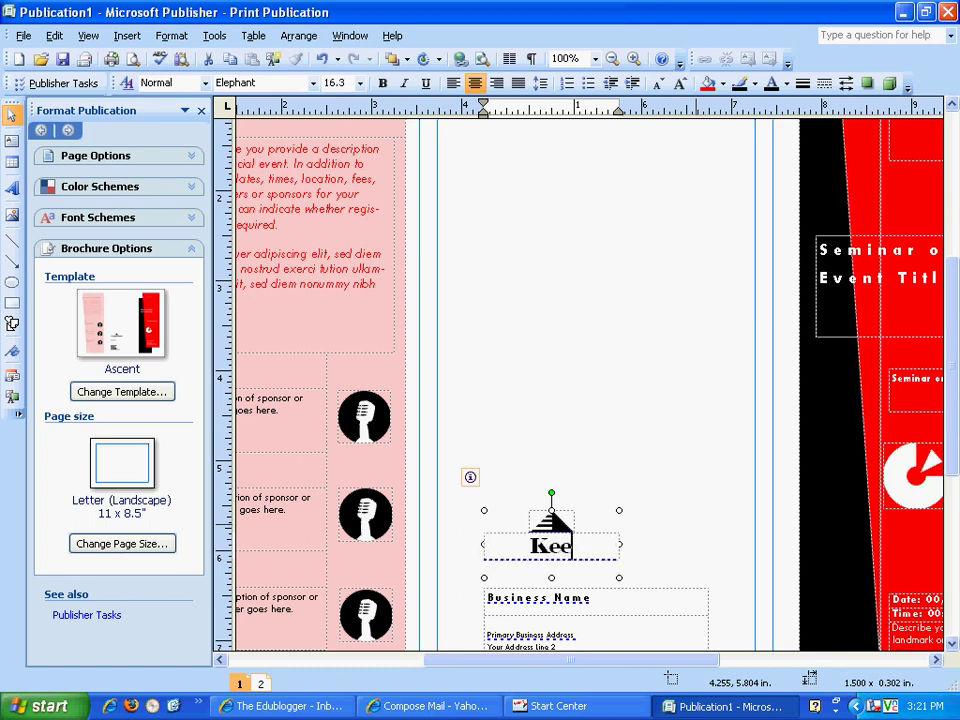
type("p America Beaut")
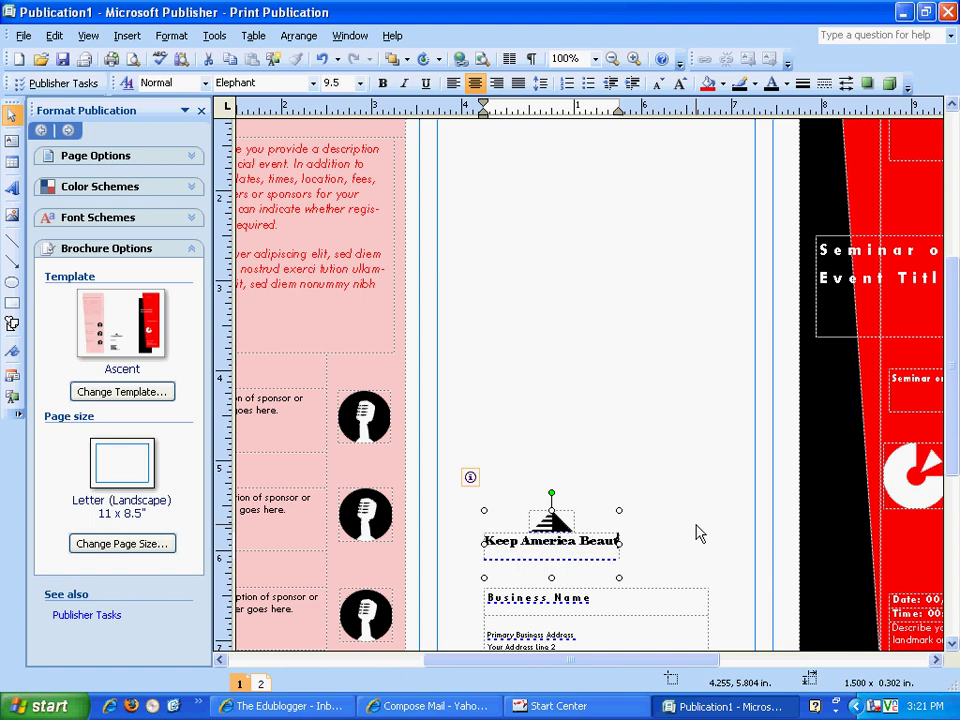
type("iful, Inc.")
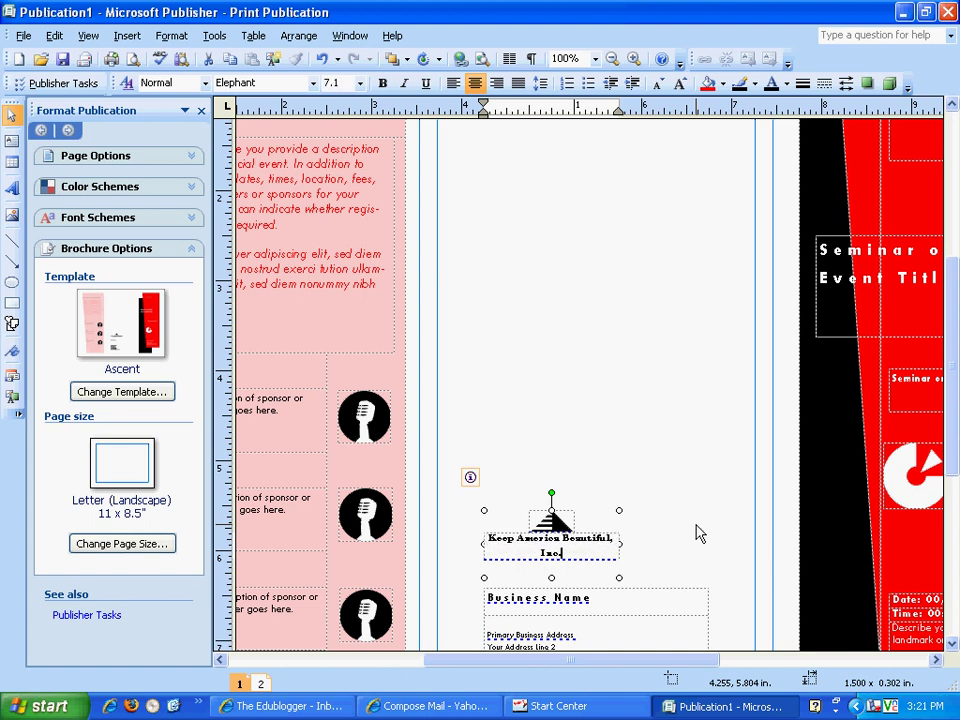
- Replace the Business Name placeholder below the logo in the middle panel with "Keep America Beautiful, Inc."
scroll(696, 422, "down", 3)
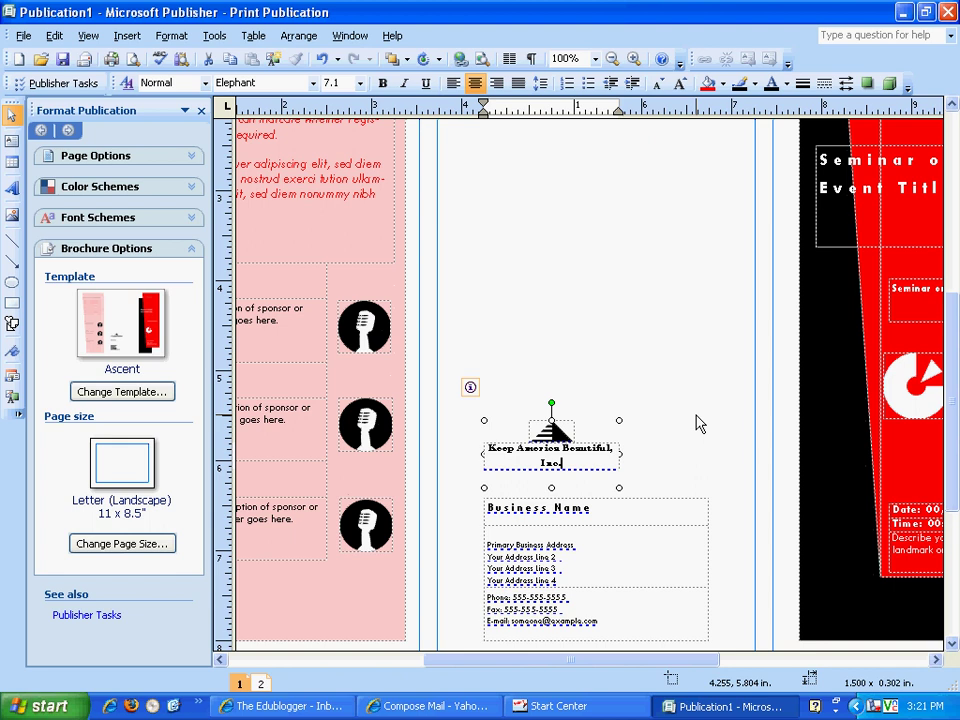
left_click(592, 512)
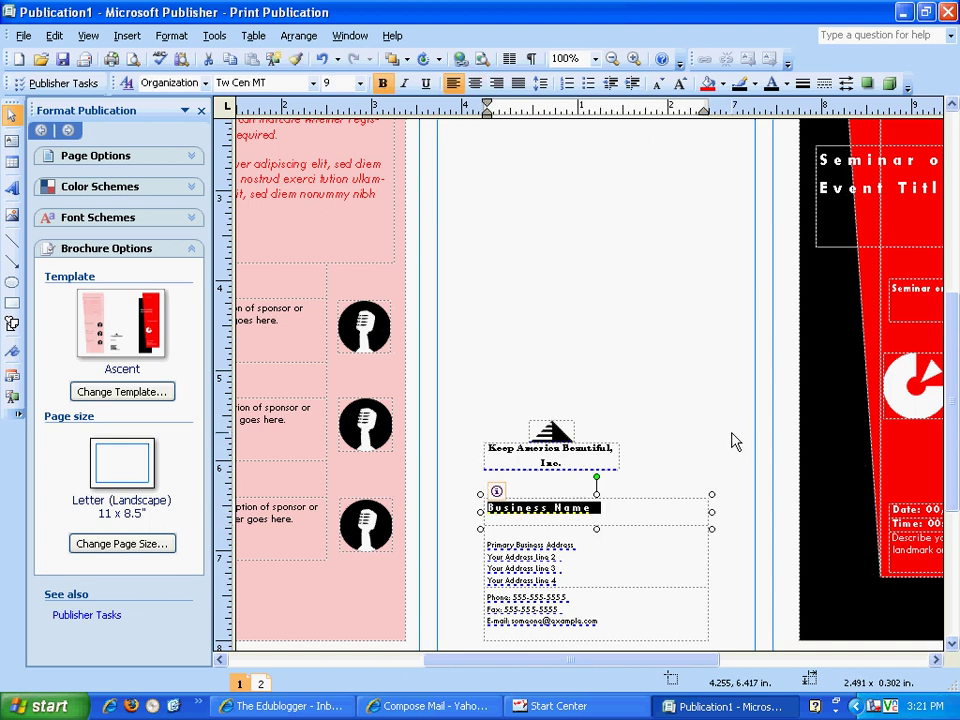
type("Kee")
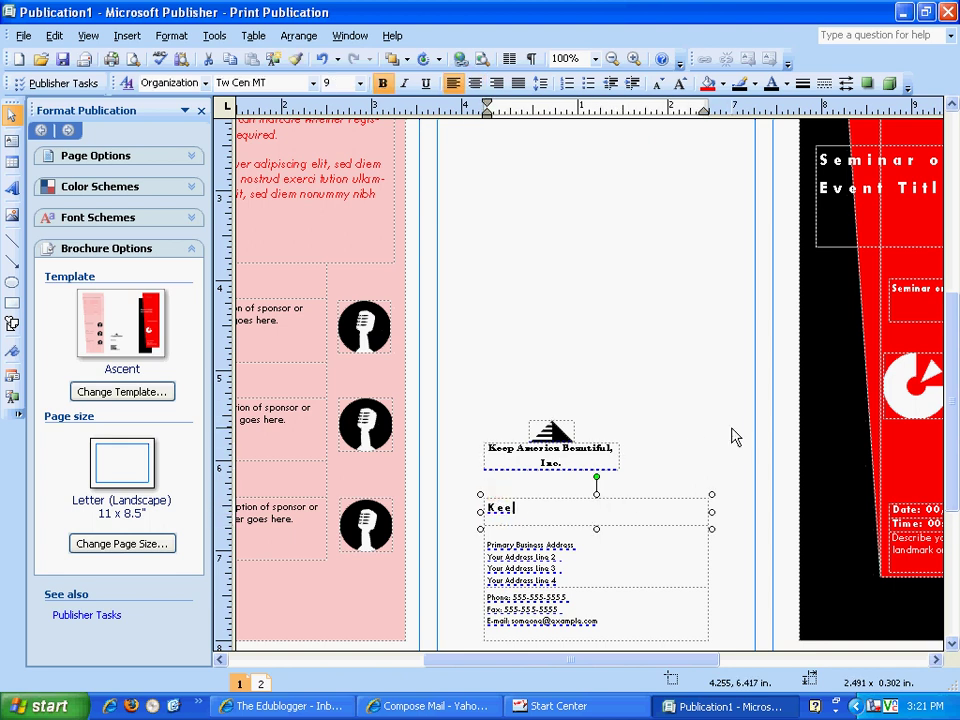
type("p America B")
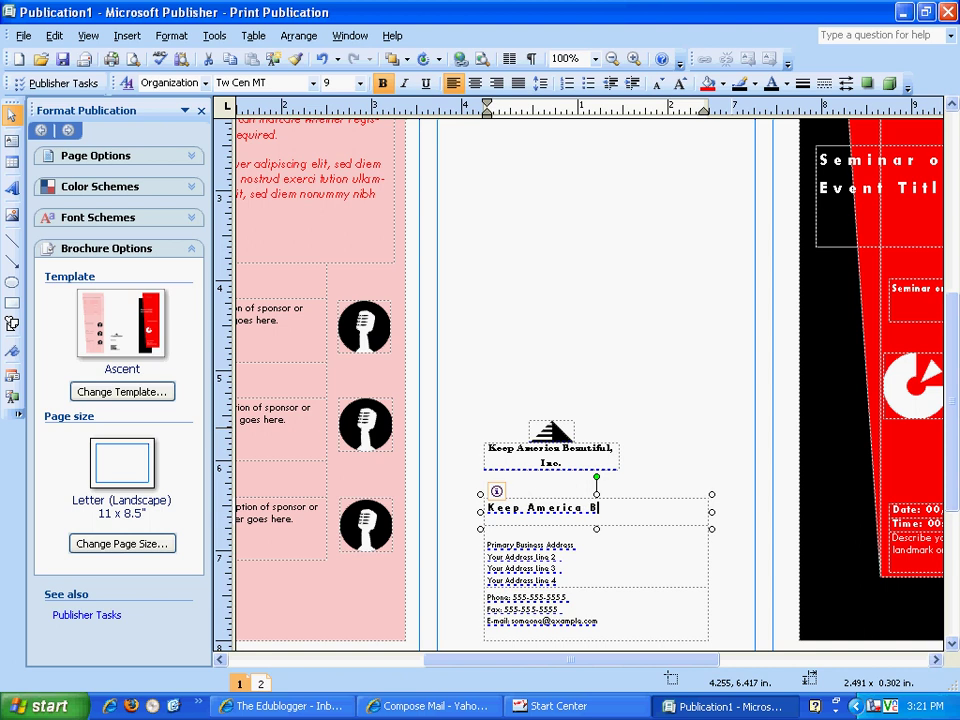
type("eautiful, Inc.")
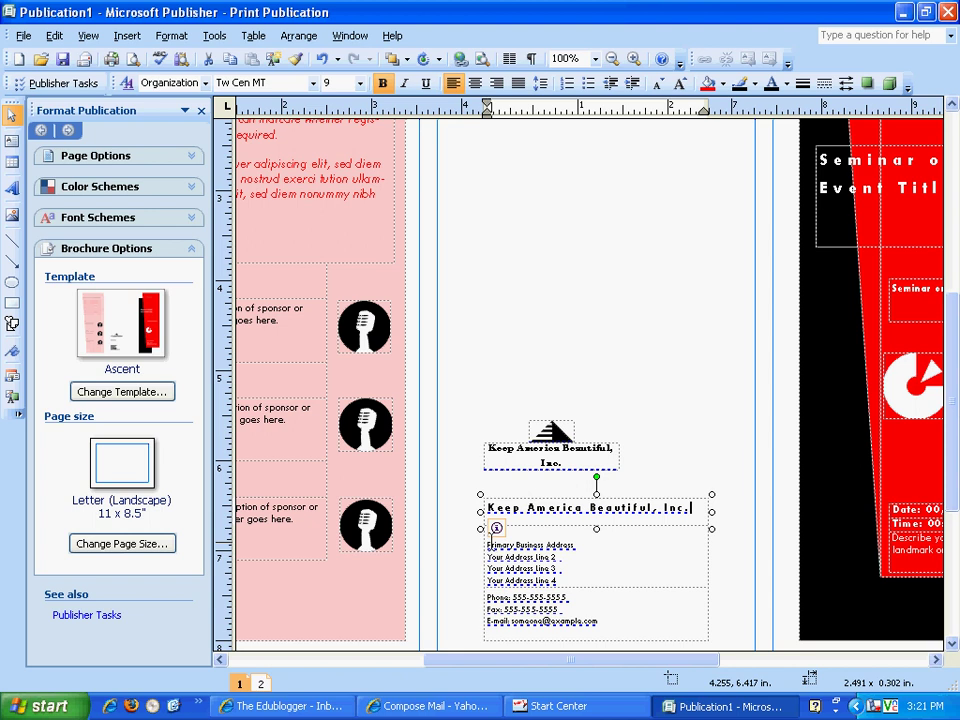
- Replace the four placeholder address lines in the middle panel with the organization's street address, city, state and postal code
left_click(491, 540)
left_click_drag(491, 545, 562, 580)
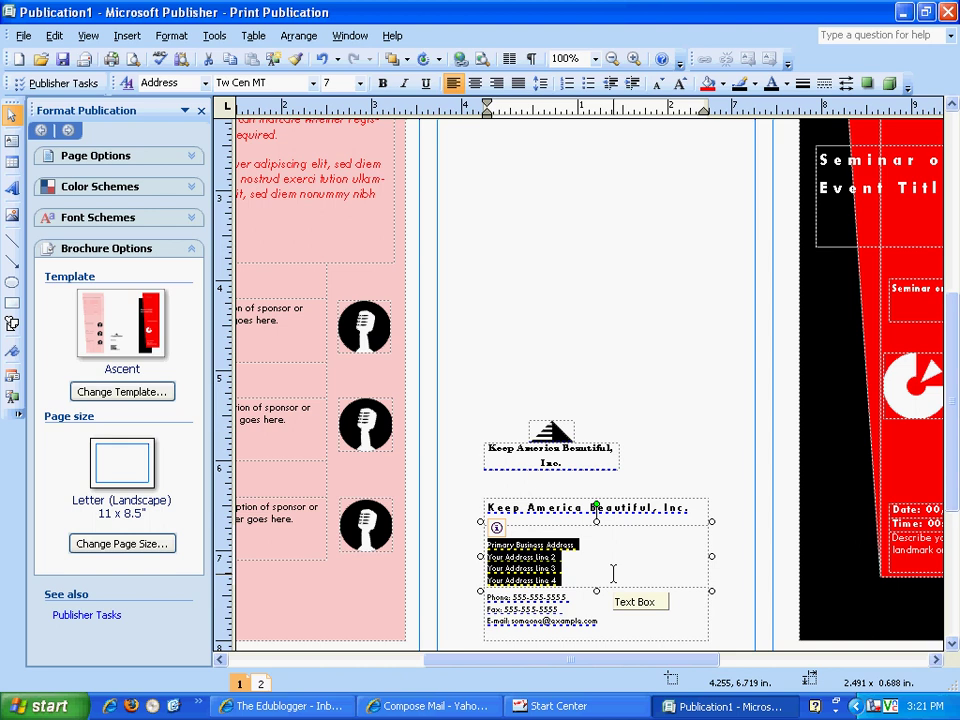
type("ailroad Street")
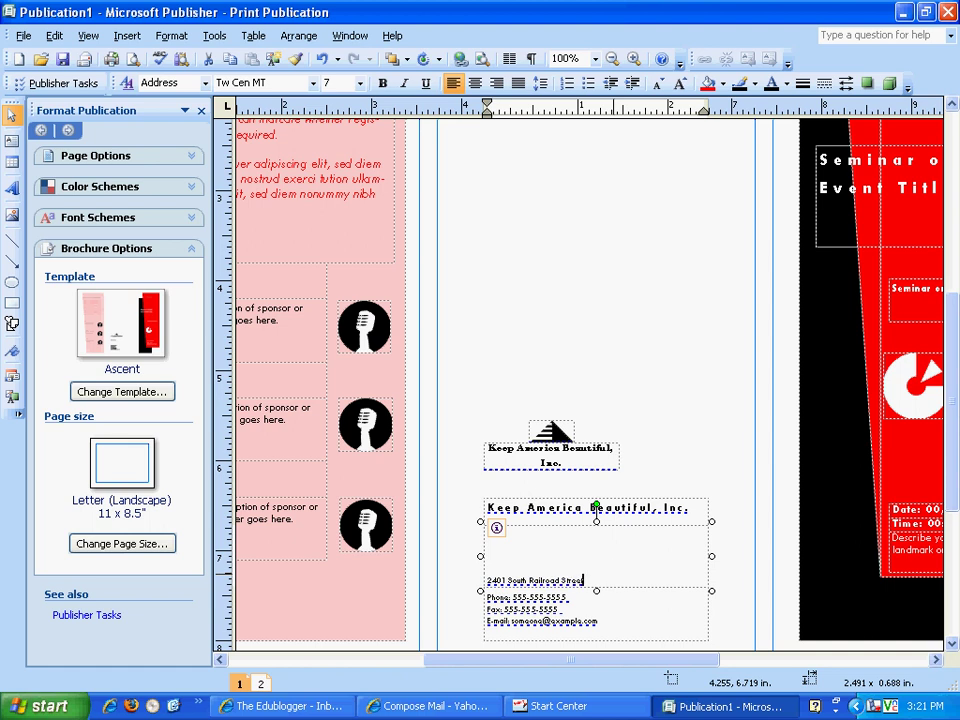
key("Return")
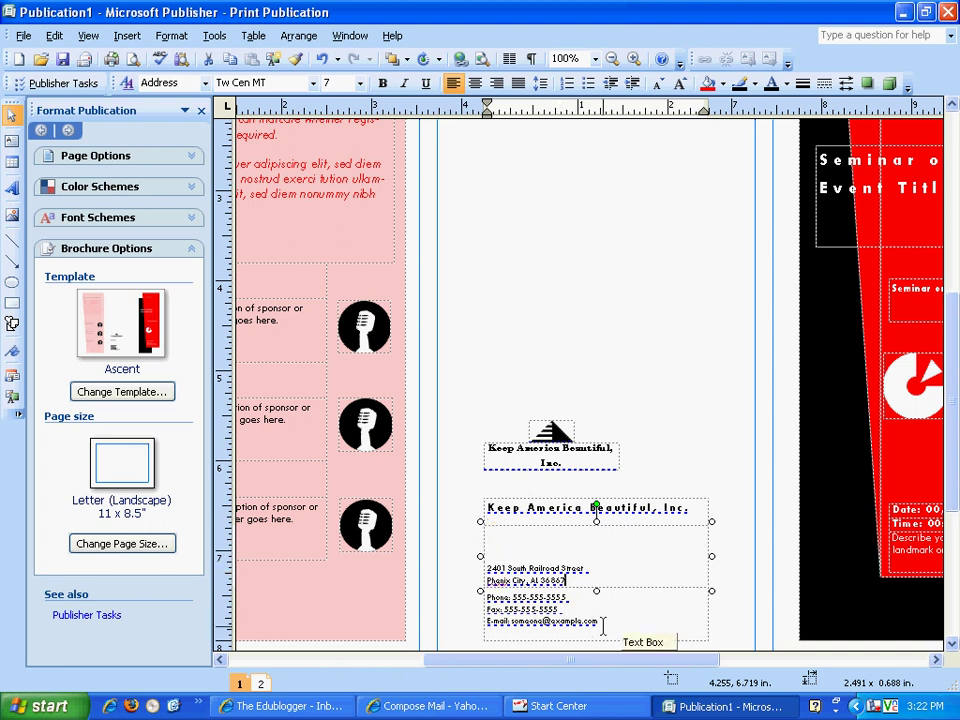
- Replace the pyramid logo picture above the organization name with the Water lilies image from the Sample Pictures folder
left_click(555, 435)
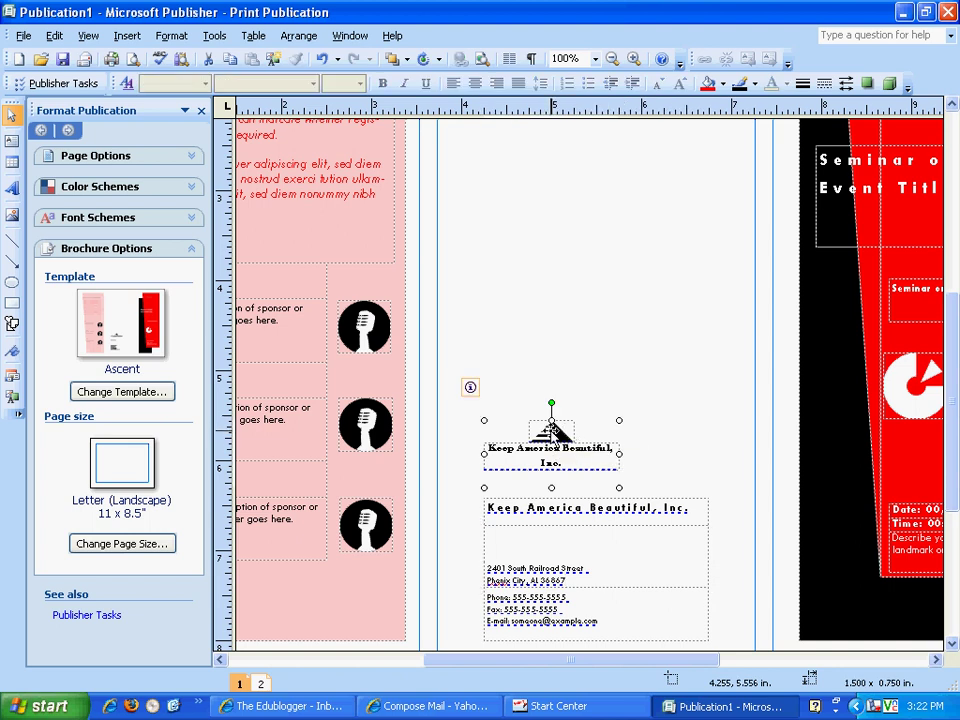
right_click(552, 433)
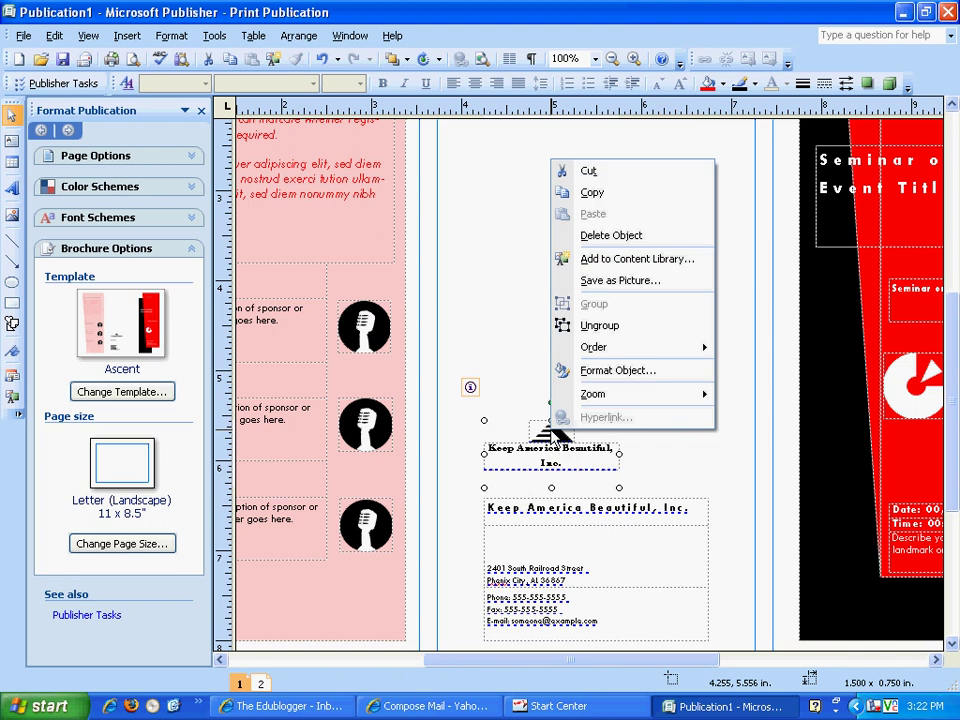
left_click(552, 433)
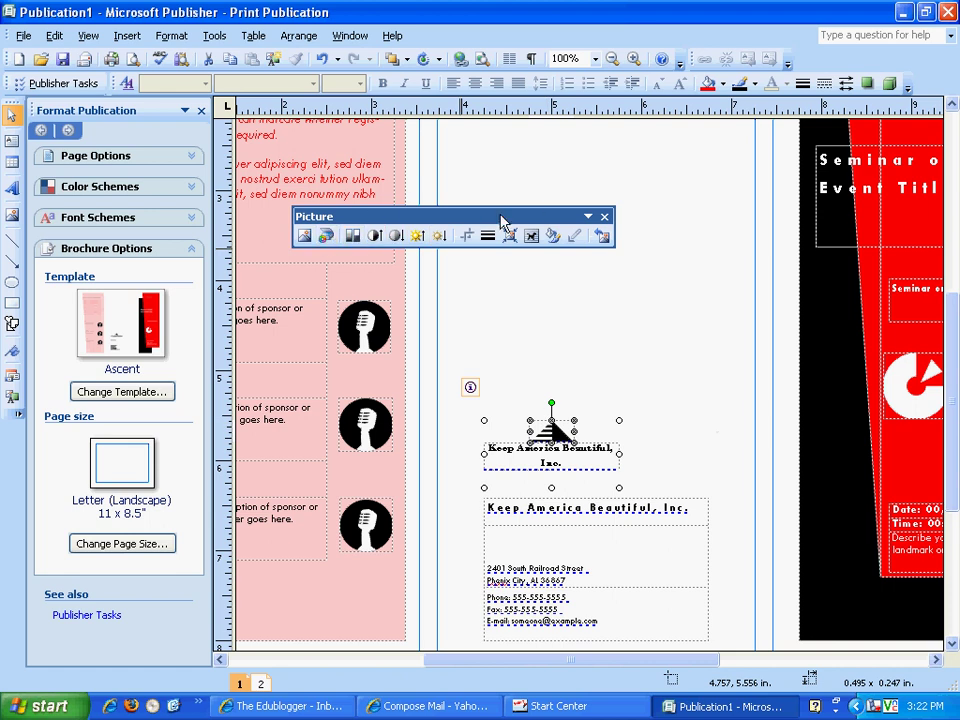
left_click(305, 236)
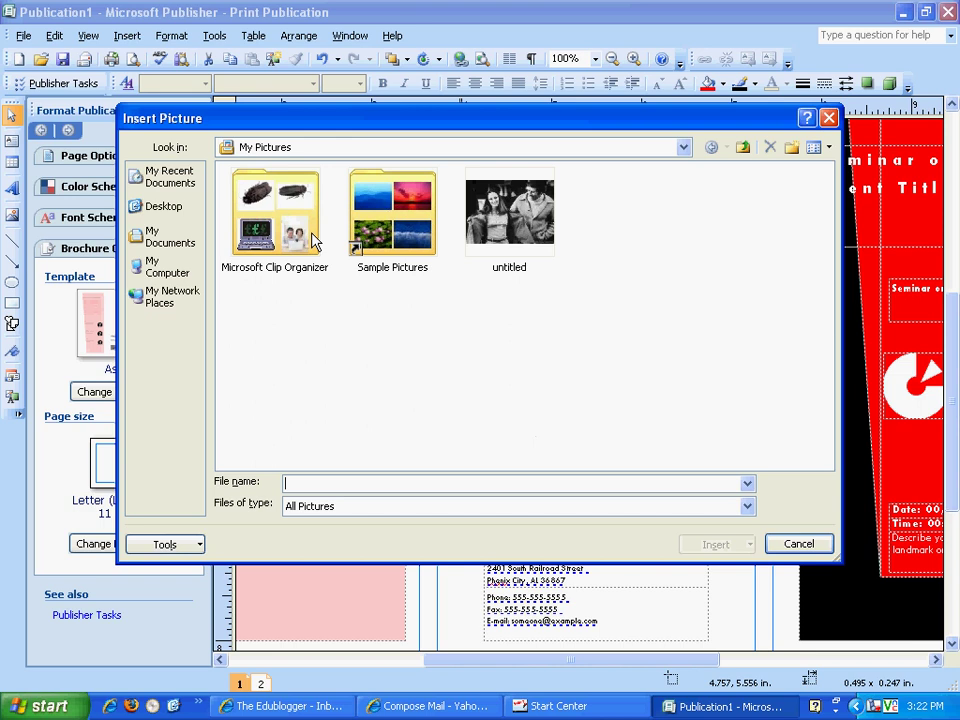
double_click(374, 237)
left_click(513, 228)
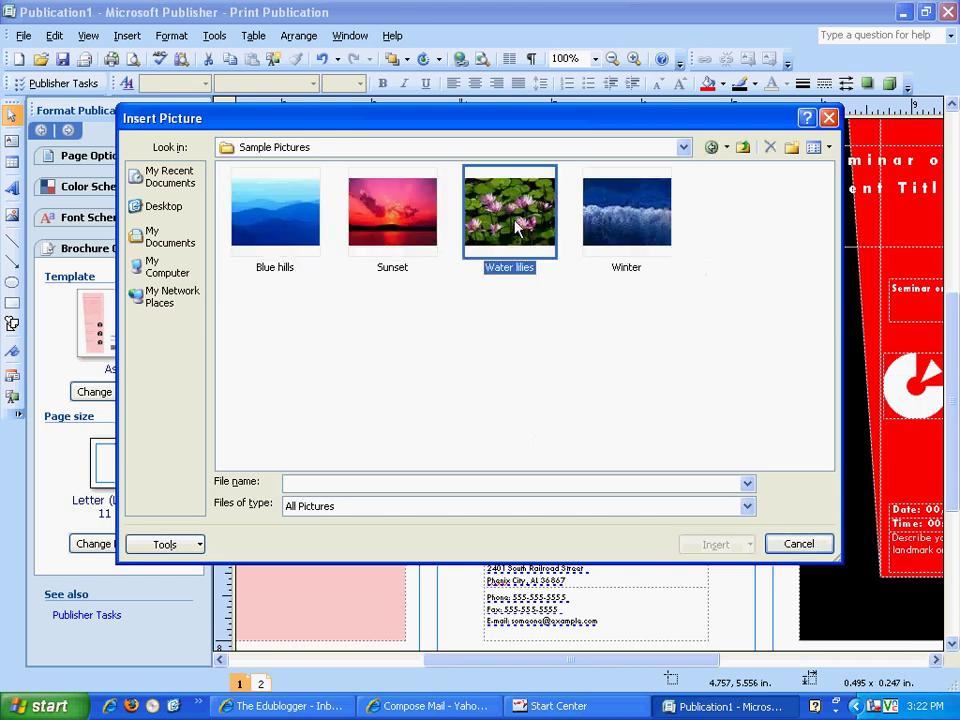
left_click(716, 544)
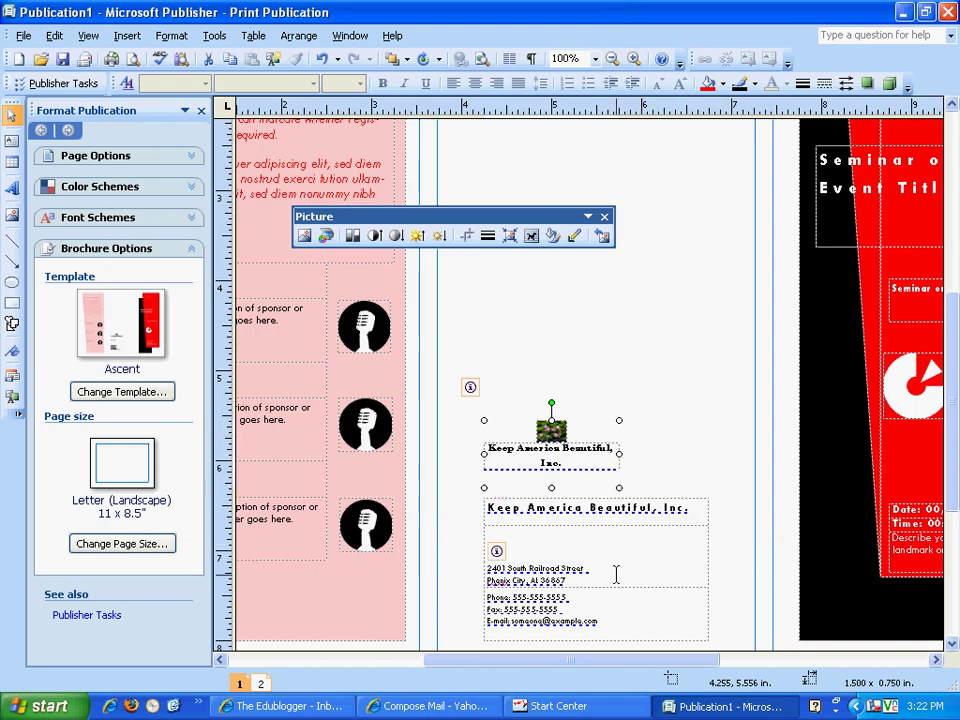
- Replace the back panel heading with "Picnic in the Park" and its description with details of the November 12, 2008 picnic at Idle Hour Park
left_click_drag(615, 664, 439, 675)
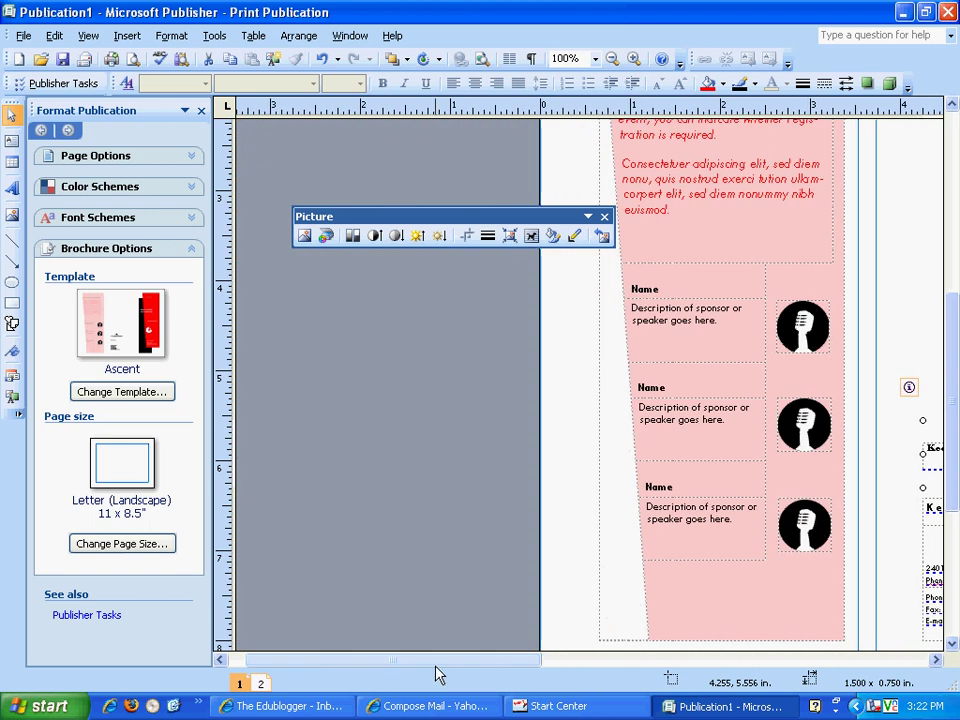
left_click(606, 216)
left_click_drag(422, 677, 544, 660)
scroll(456, 452, "up", 4)
scroll(458, 450, "up", 2)
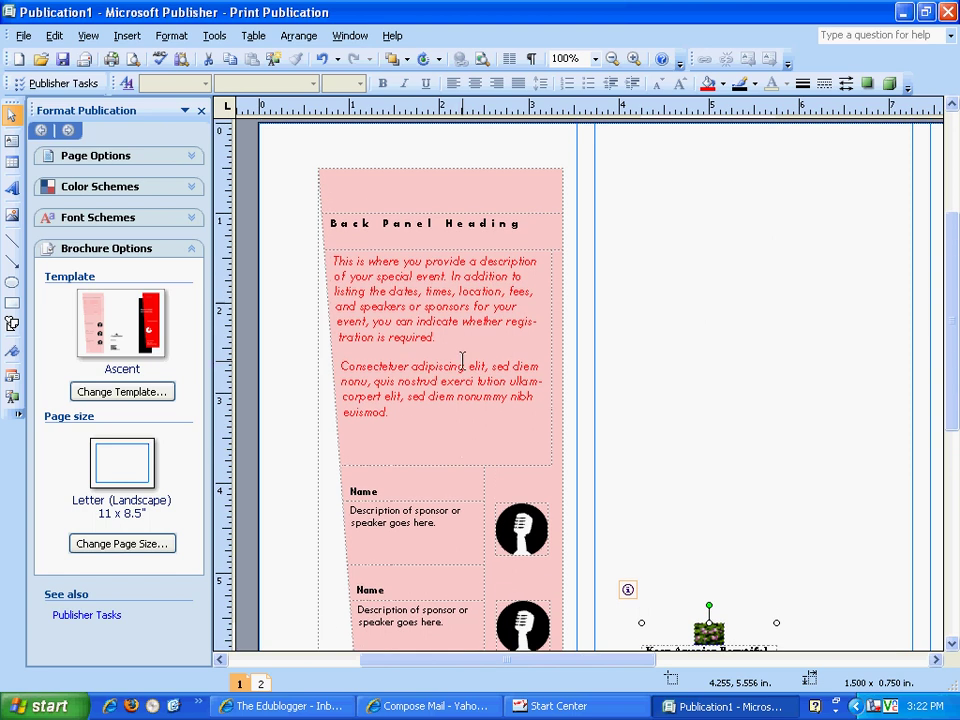
left_click(520, 223)
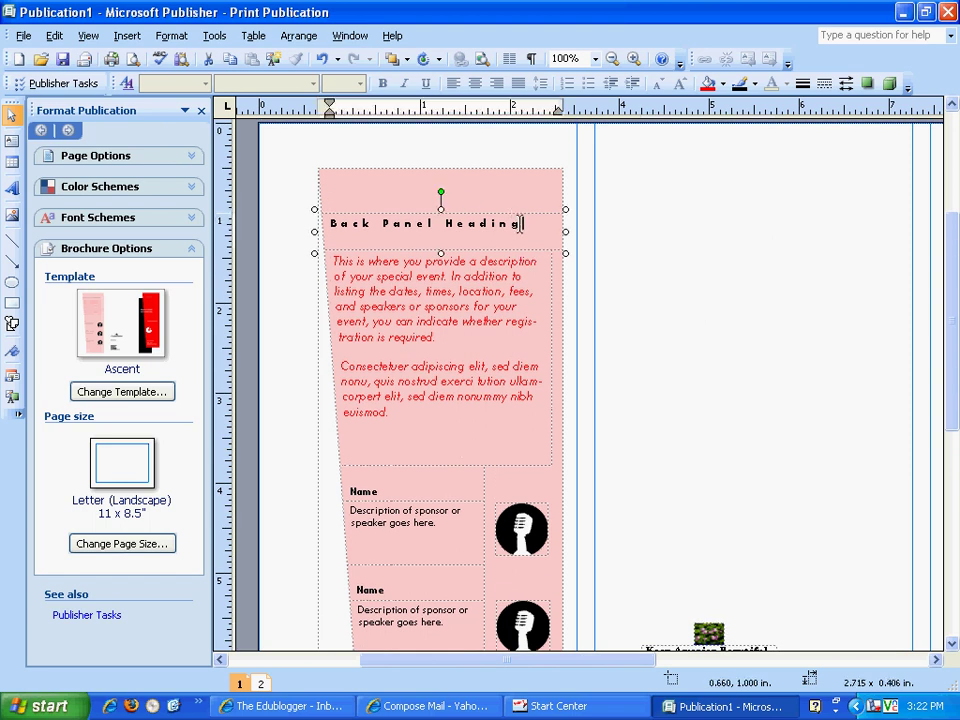
key("ctrl+a")
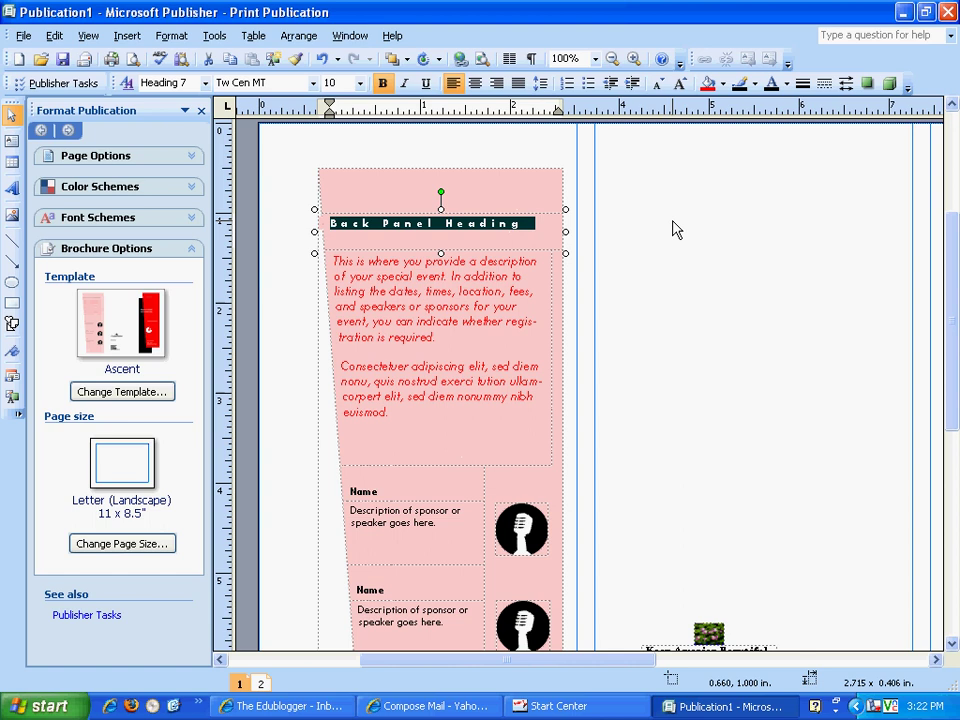
type("P")
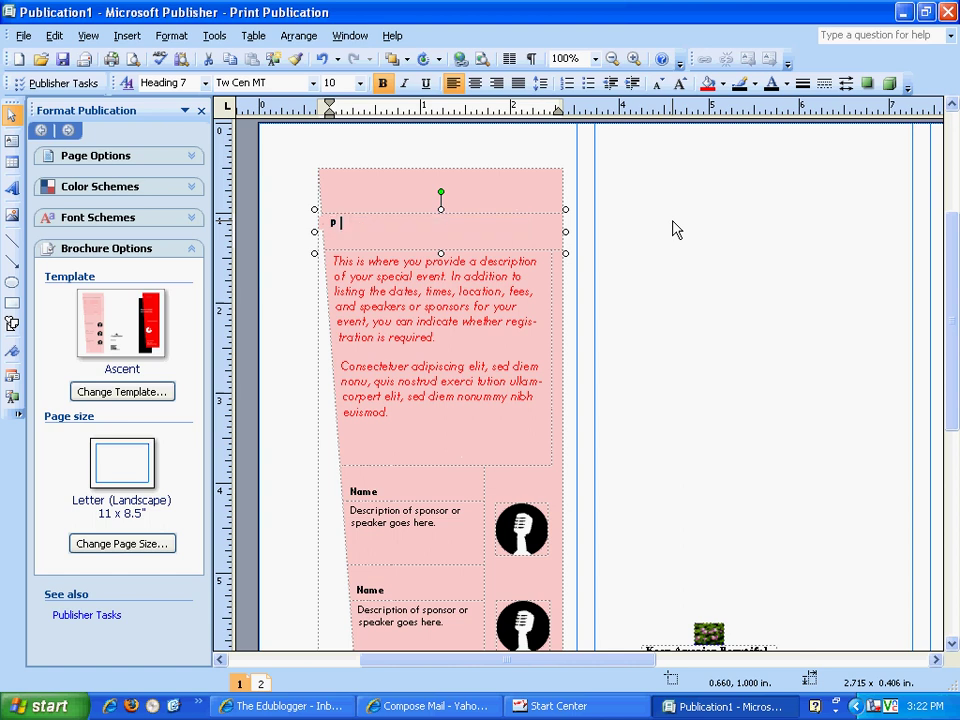
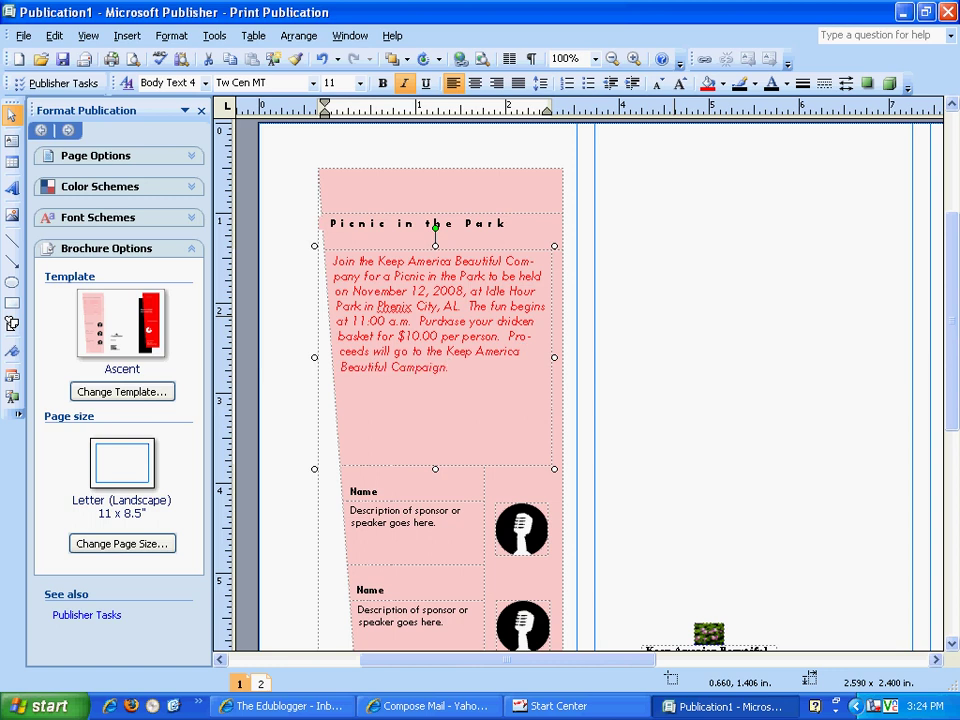
- Fill in the first speaker's full name on the back panel and replace the description with "Ideas for landscaping your back yard"
scroll(606, 349, "down", 2)
scroll(602, 358, "down", 1)
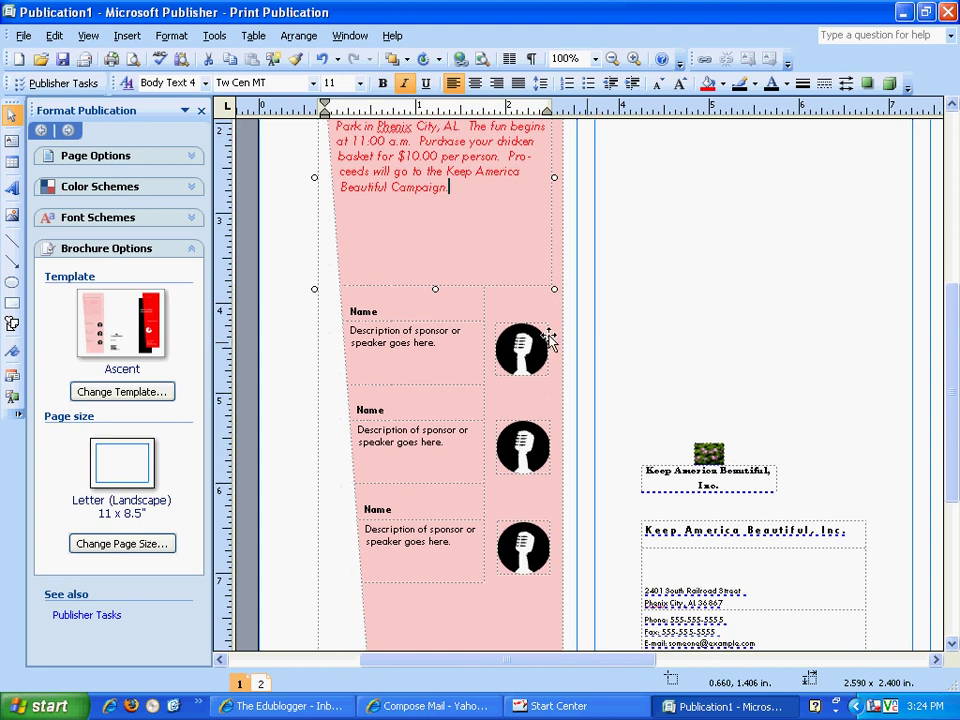
left_click(355, 313)
double_click(355, 313)
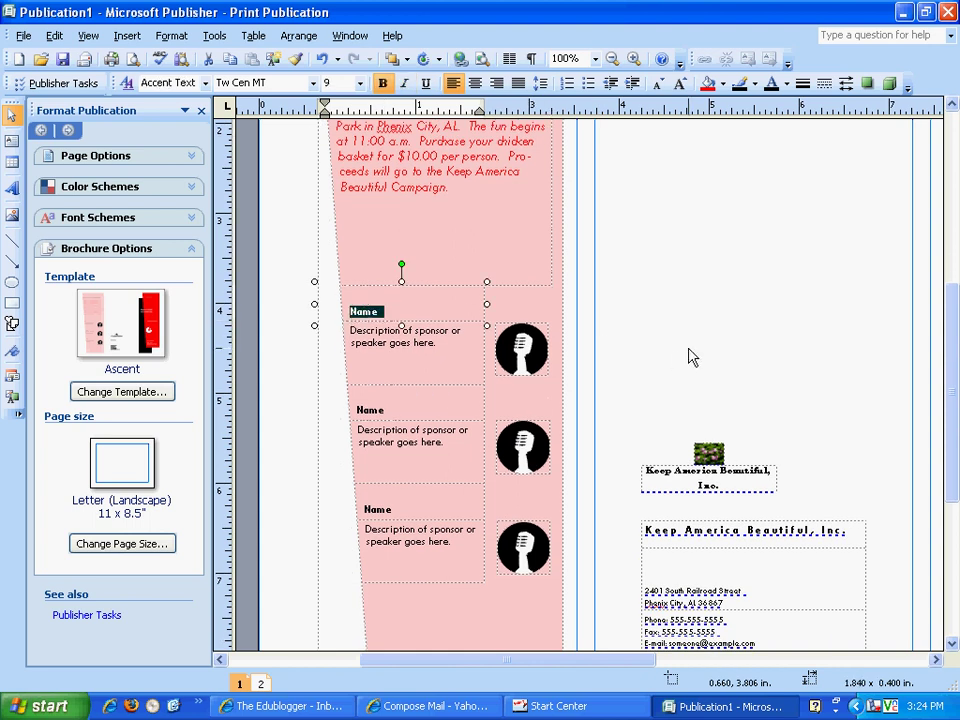
type("Flora Fields")
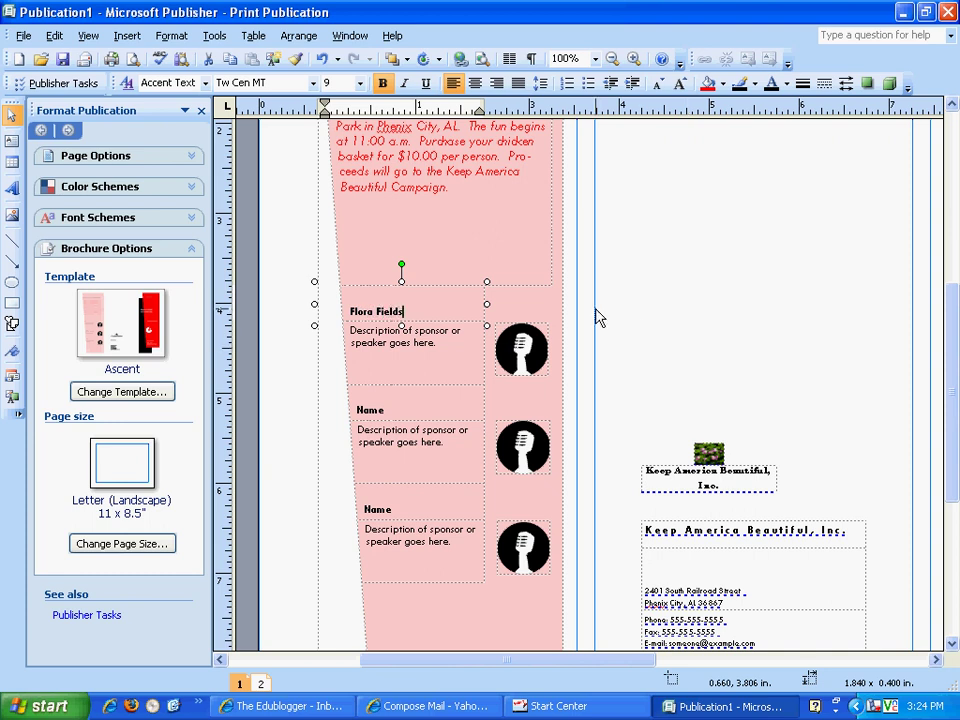
left_click(425, 350)
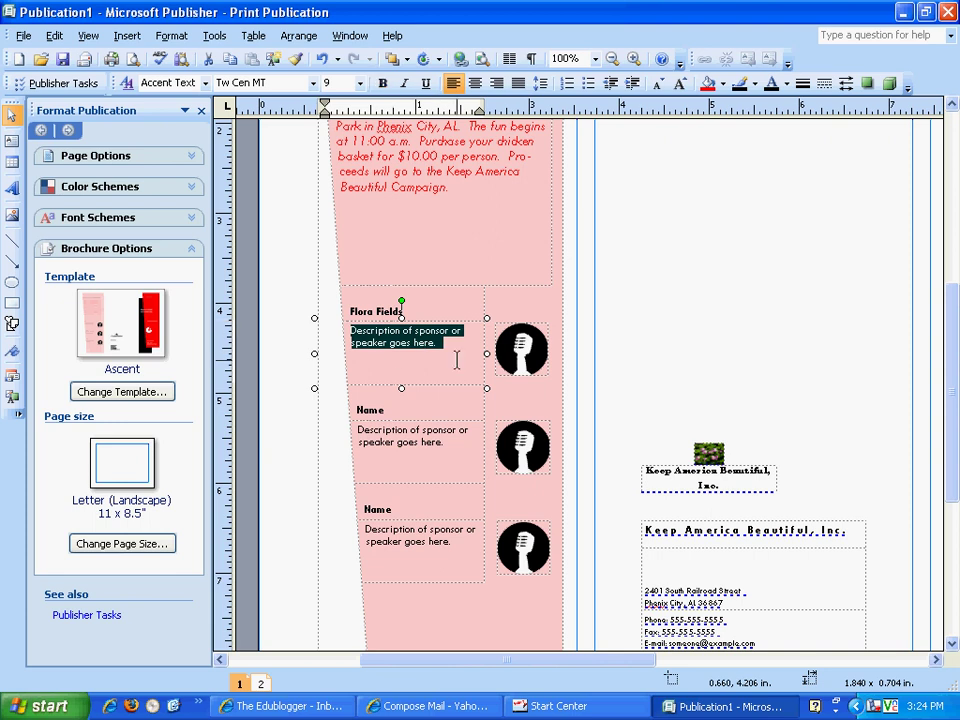
type("Ideas for landscaping your")
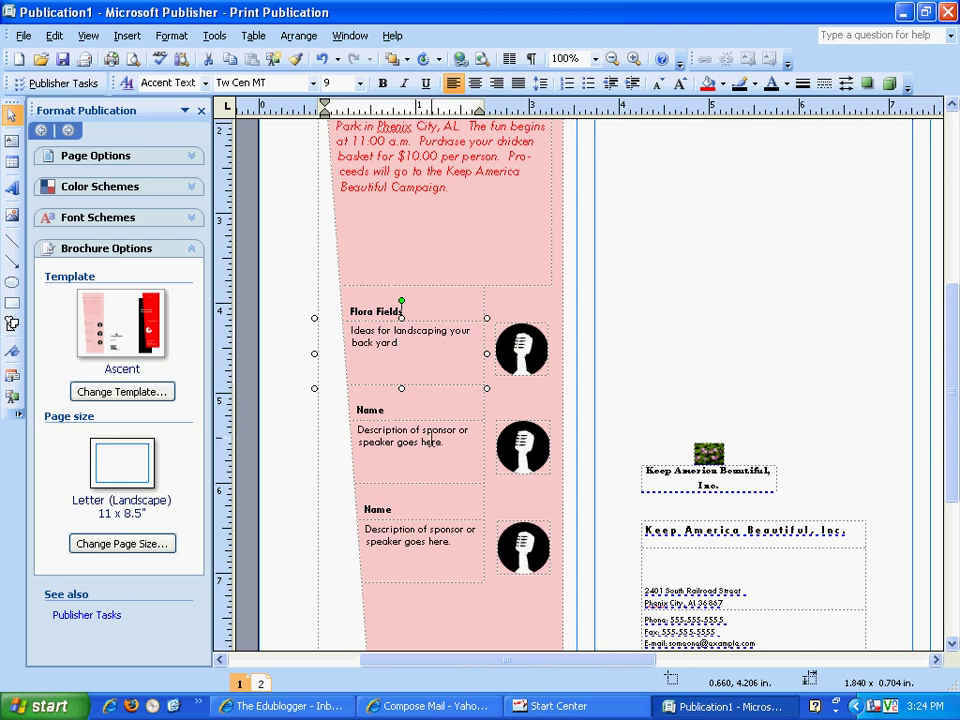
left_click(390, 409)
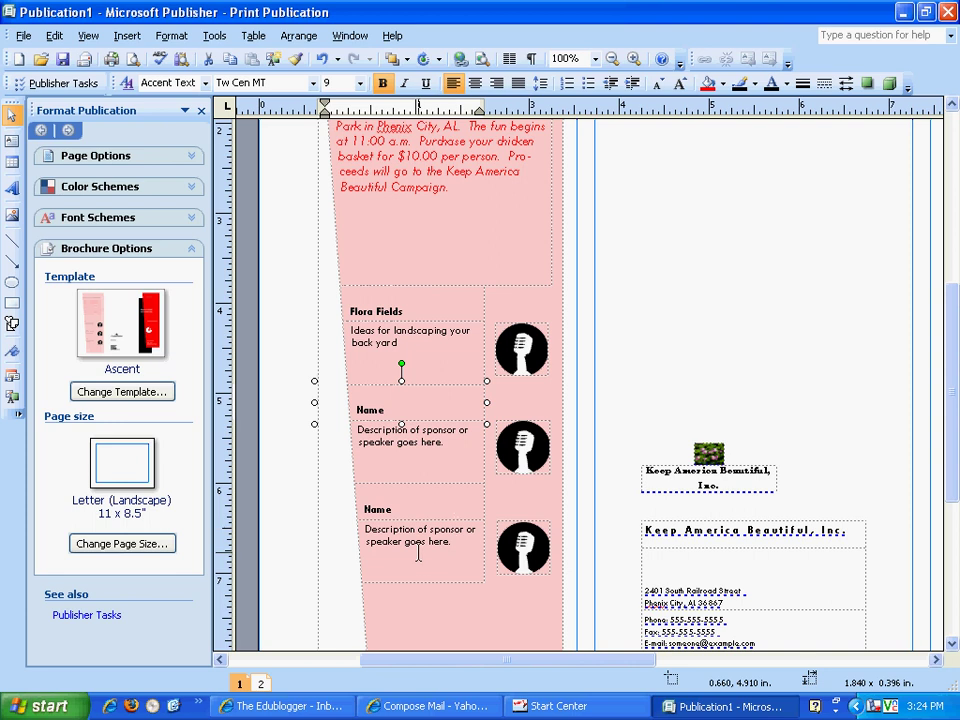
left_click(385, 410)
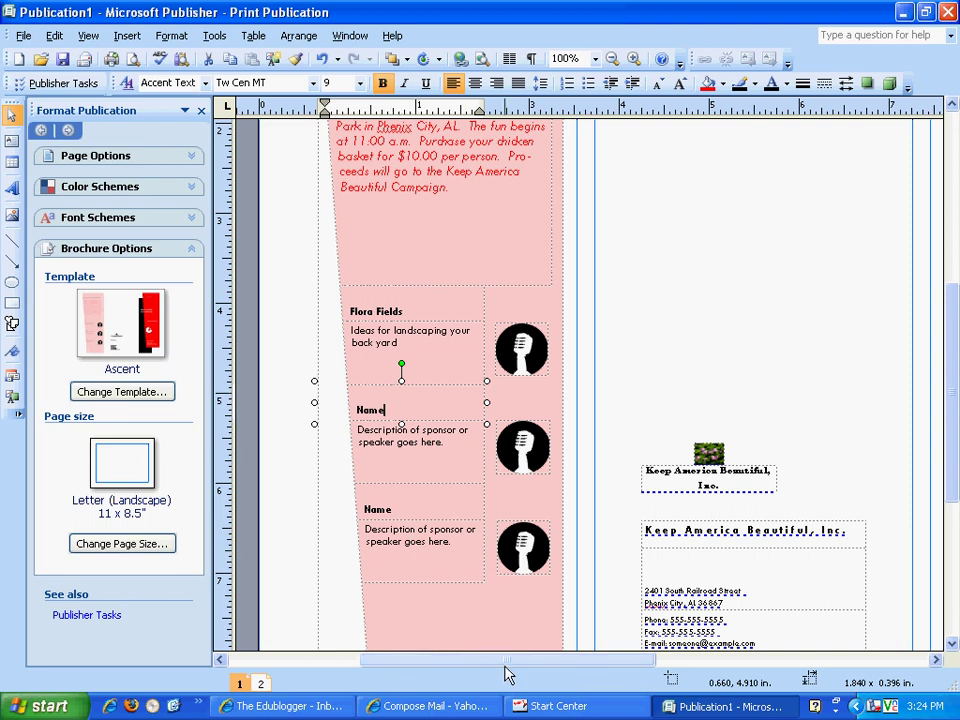
- Replace the front panel's event title with "Picnic in the Park" and its subtitle with "Help support our city's beautification effort"
left_click_drag(507, 662, 680, 665)
scroll(643, 493, "up", 5)
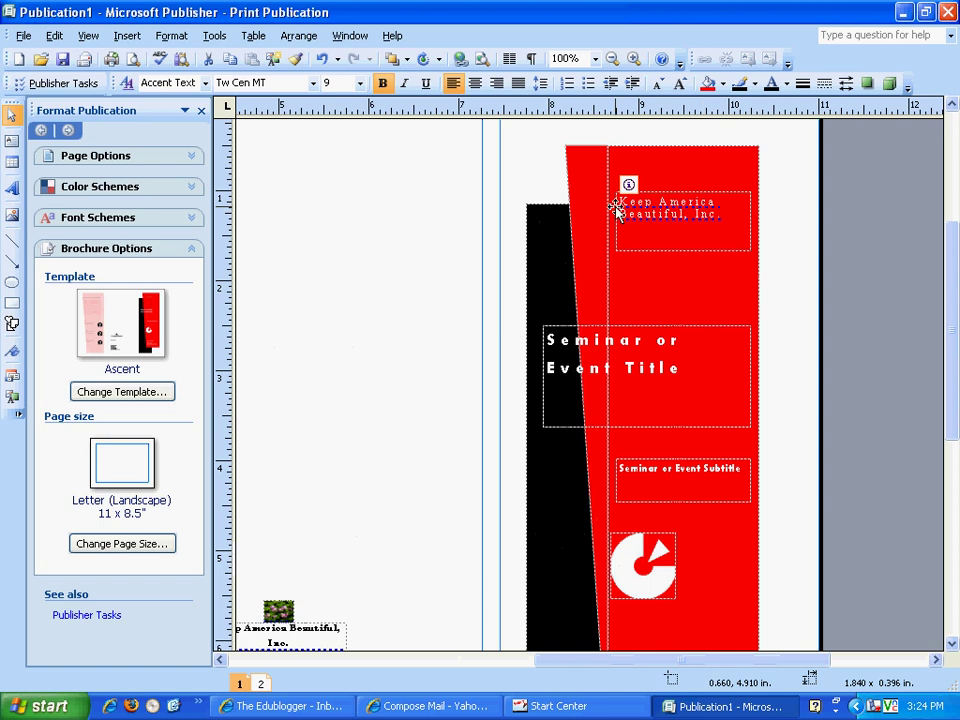
triple_click(679, 368)
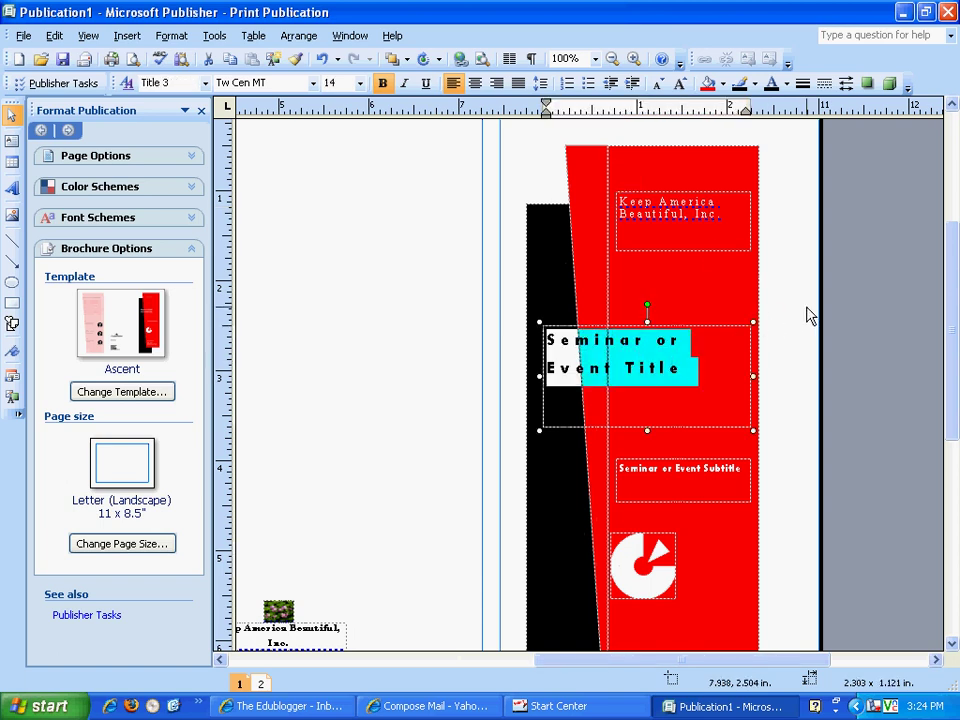
type("Pic")
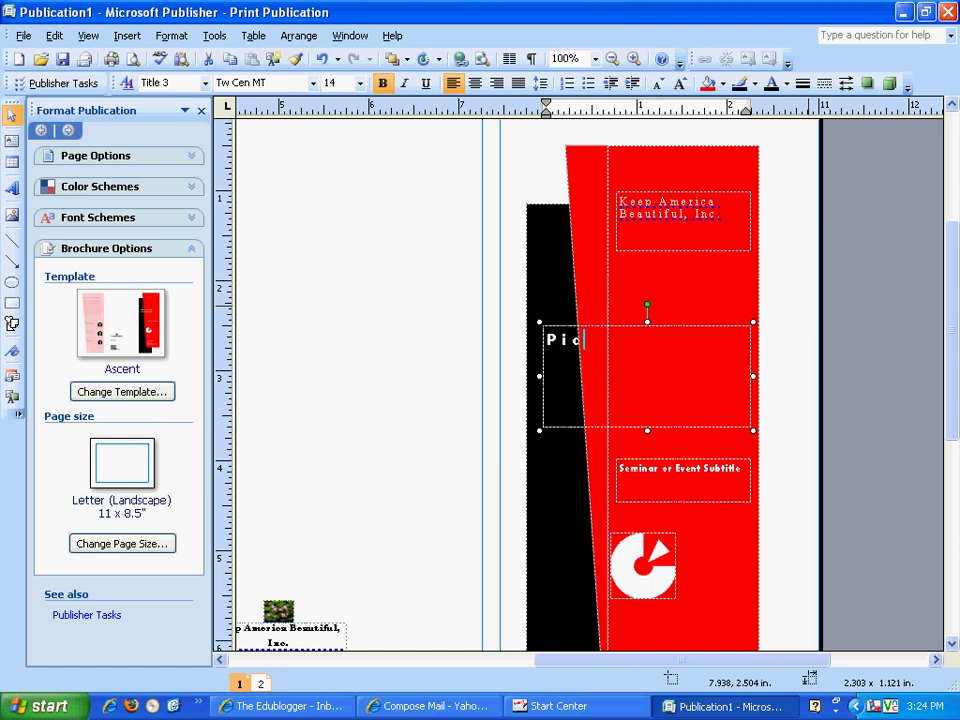
type("nic in the Park")
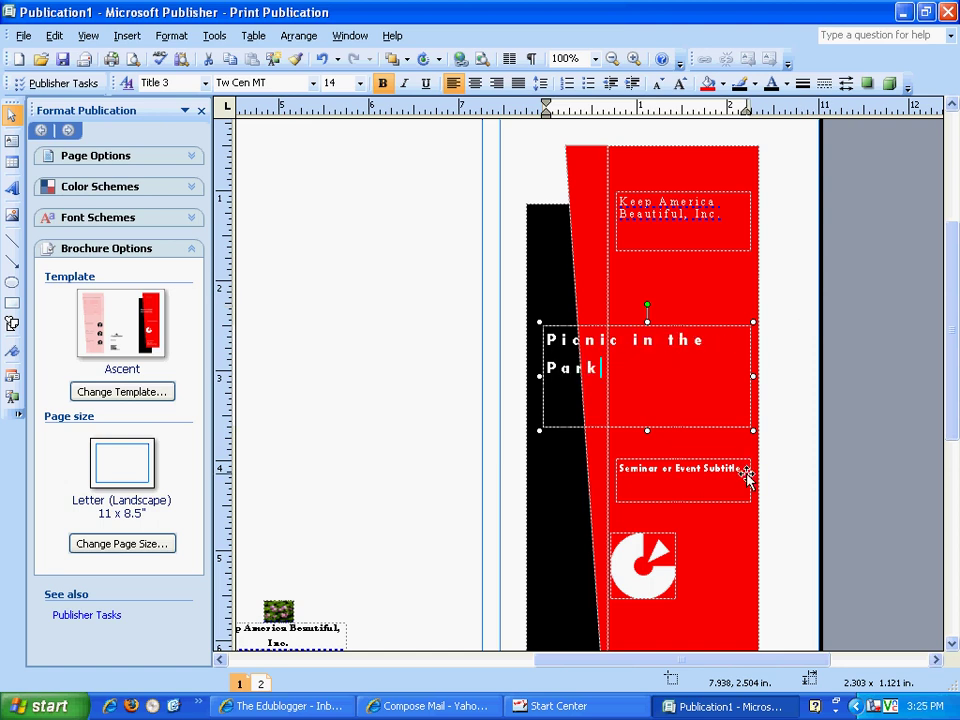
triple_click(700, 468)
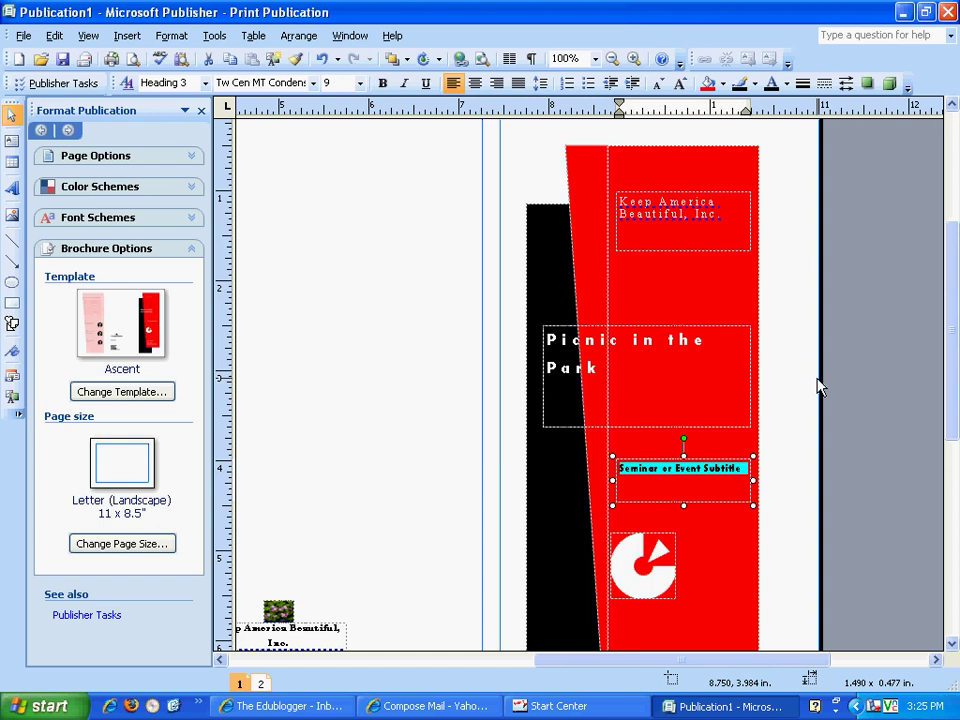
type("Help support our cit")
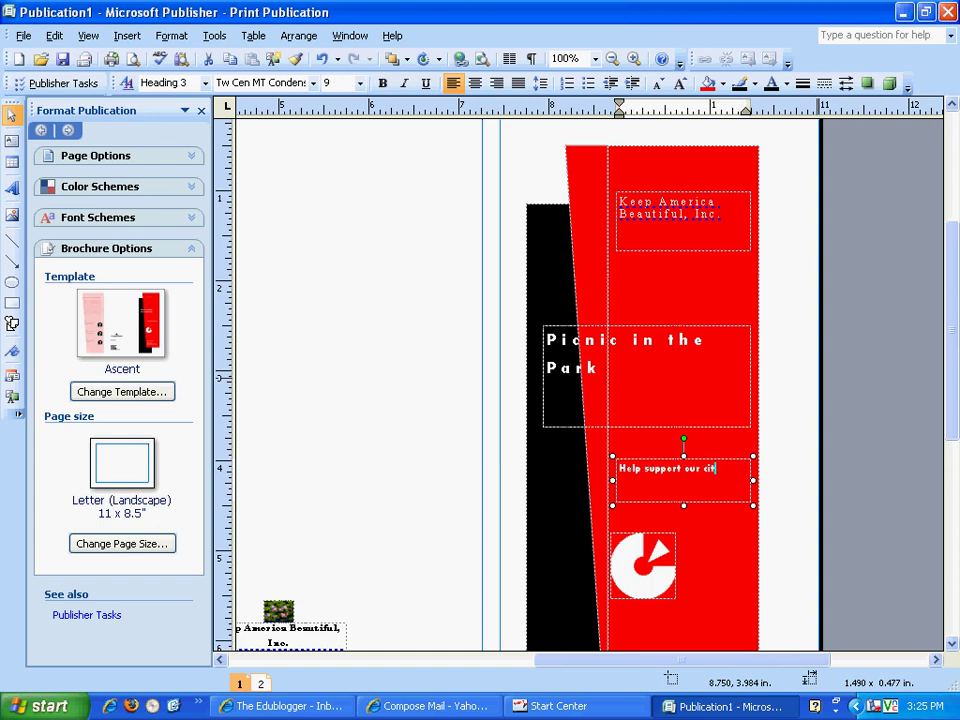
type("y's beautification effort")
- Set the event date on the front panel to 11/12/08 and the time to 11:00 a.m
scroll(793, 388, "down", 5)
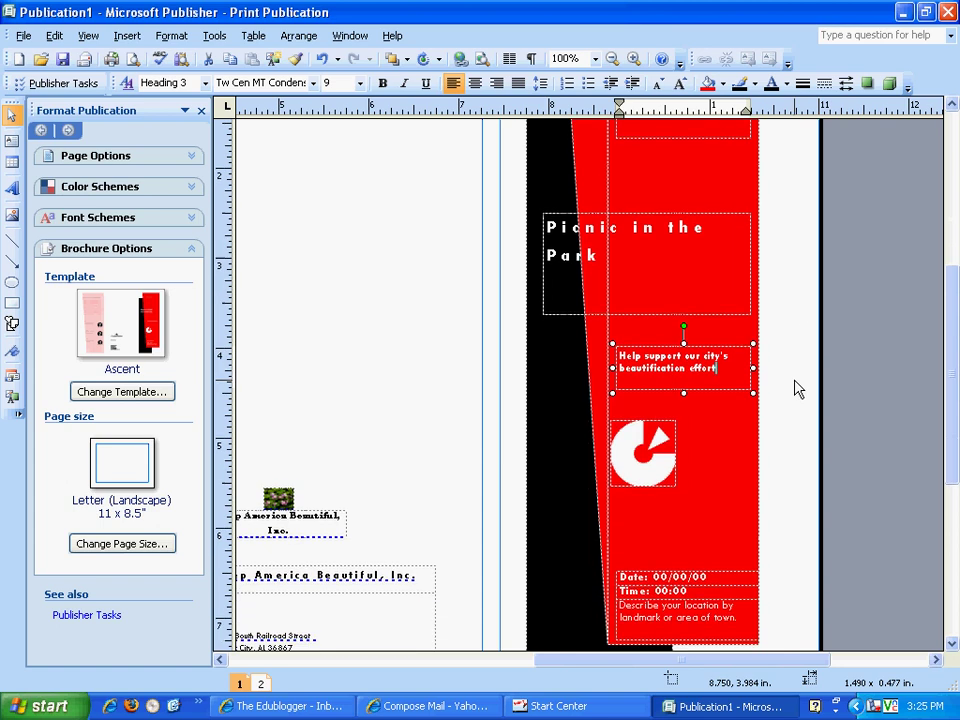
left_click(712, 487)
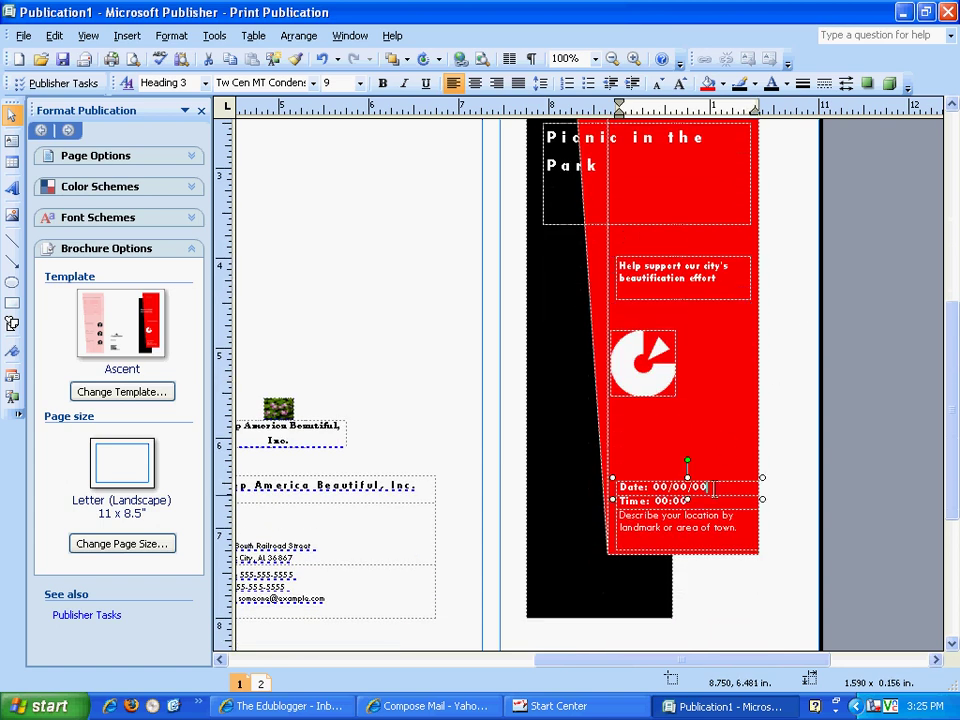
double_click(706, 487)
type("11/12")
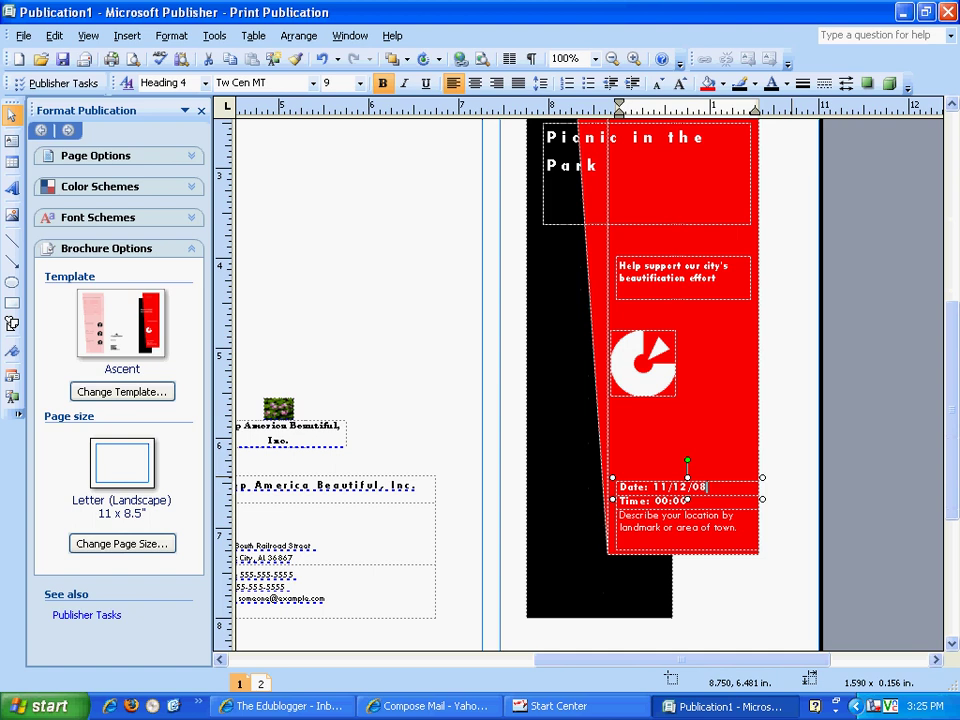
double_click(684, 500)
type("11:00")
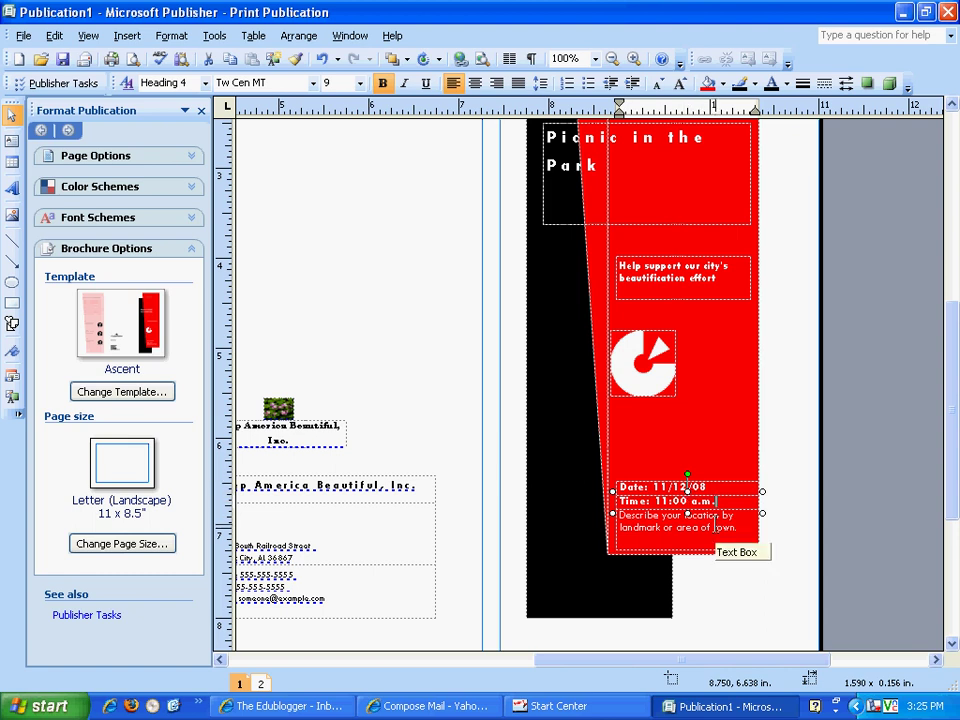
- Replace the location placeholder below the event time with the two lines "Airport Road" and "Just off Summerville Road"
left_click(697, 530)
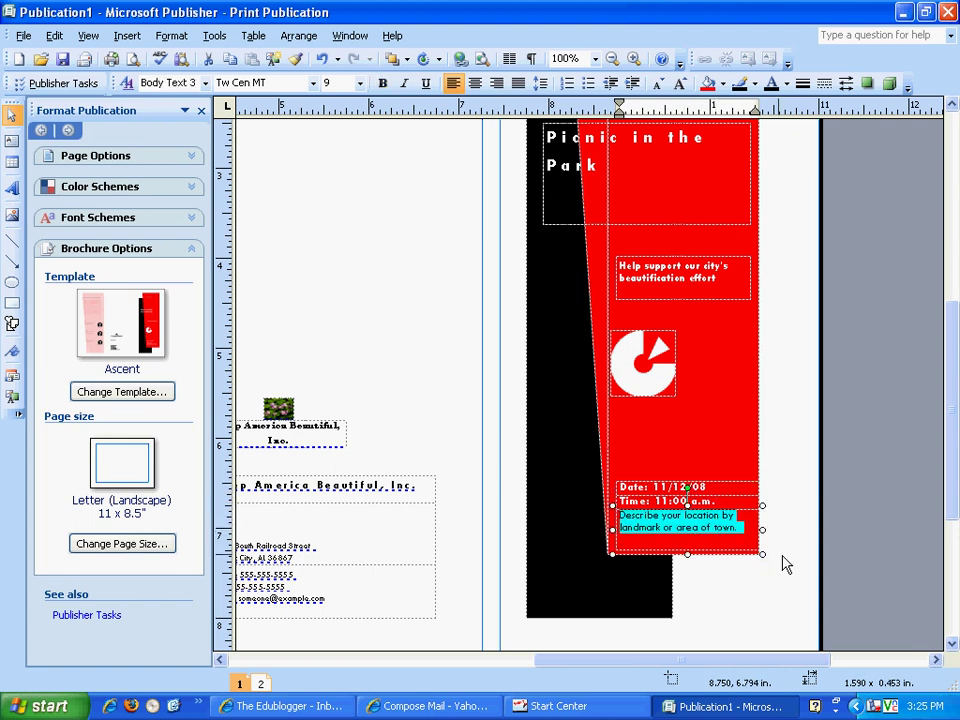
type("Airport Road")
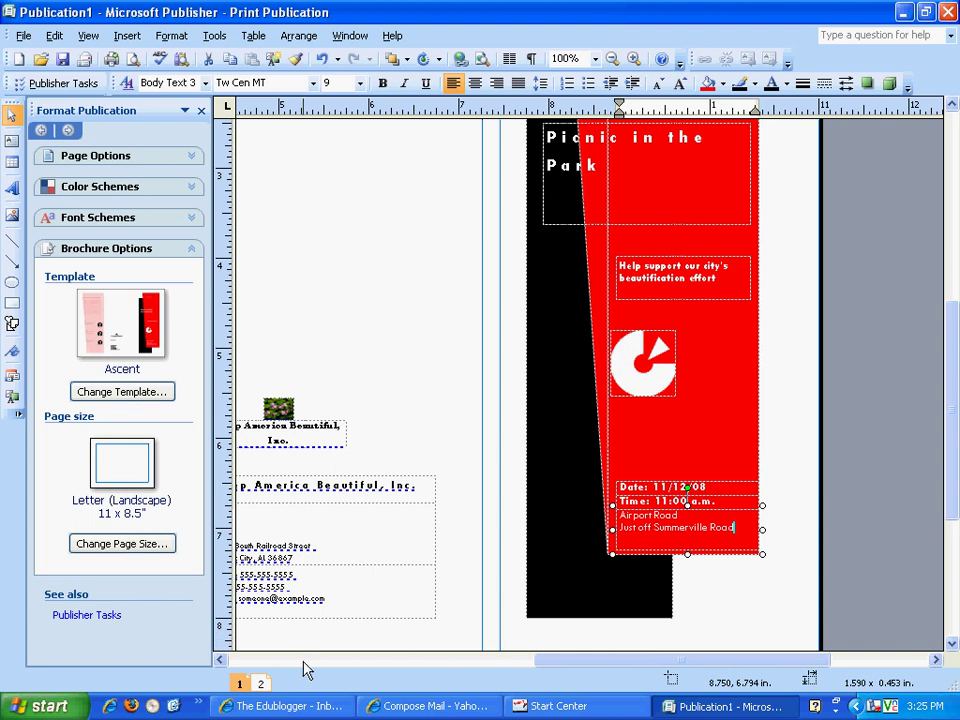
- Go to page 2 of the brochure
left_click(261, 684)
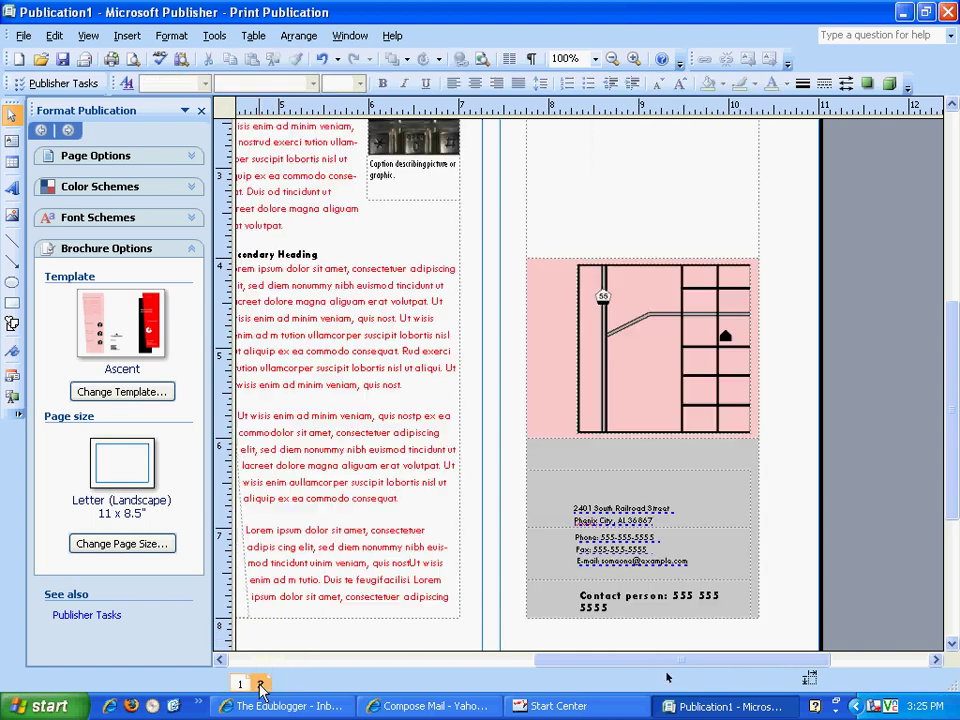
left_click_drag(570, 666, 401, 668)
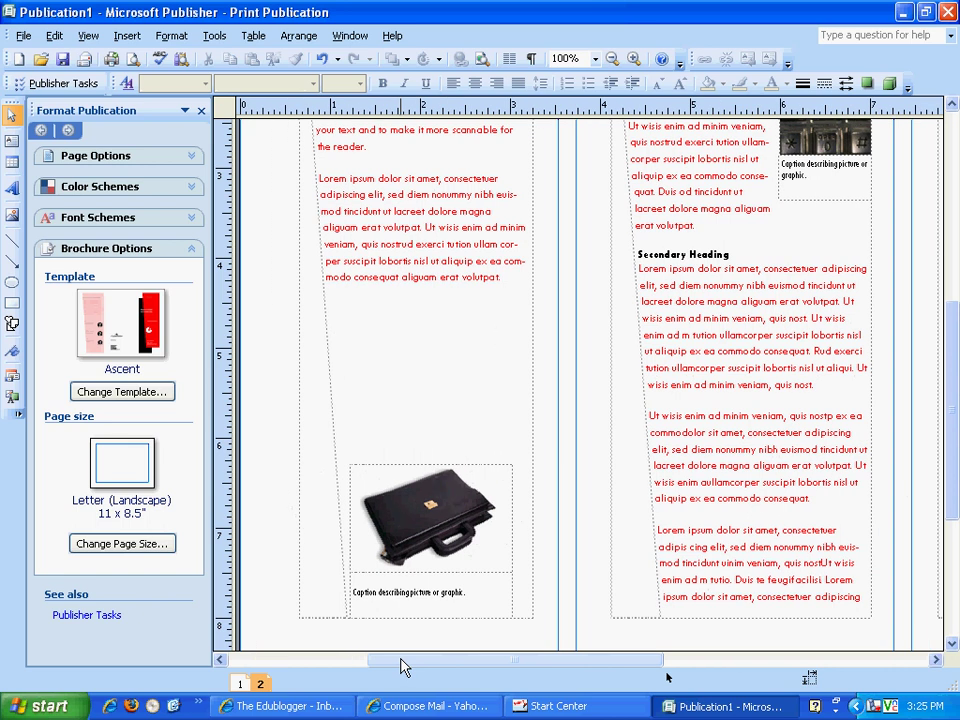
right_click(873, 707)
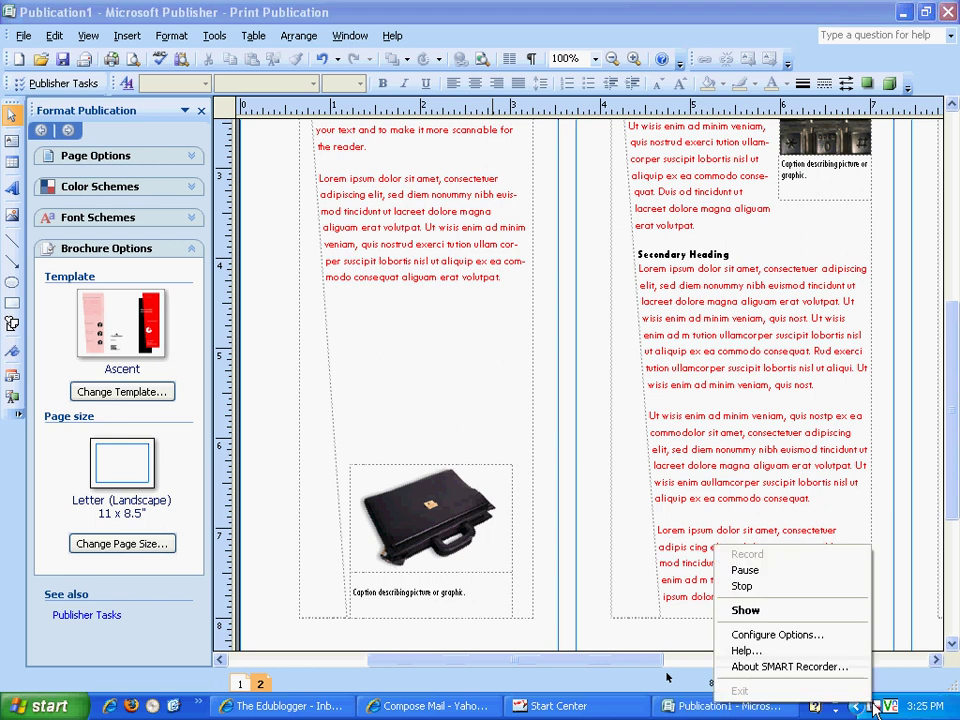
left_click(797, 572)
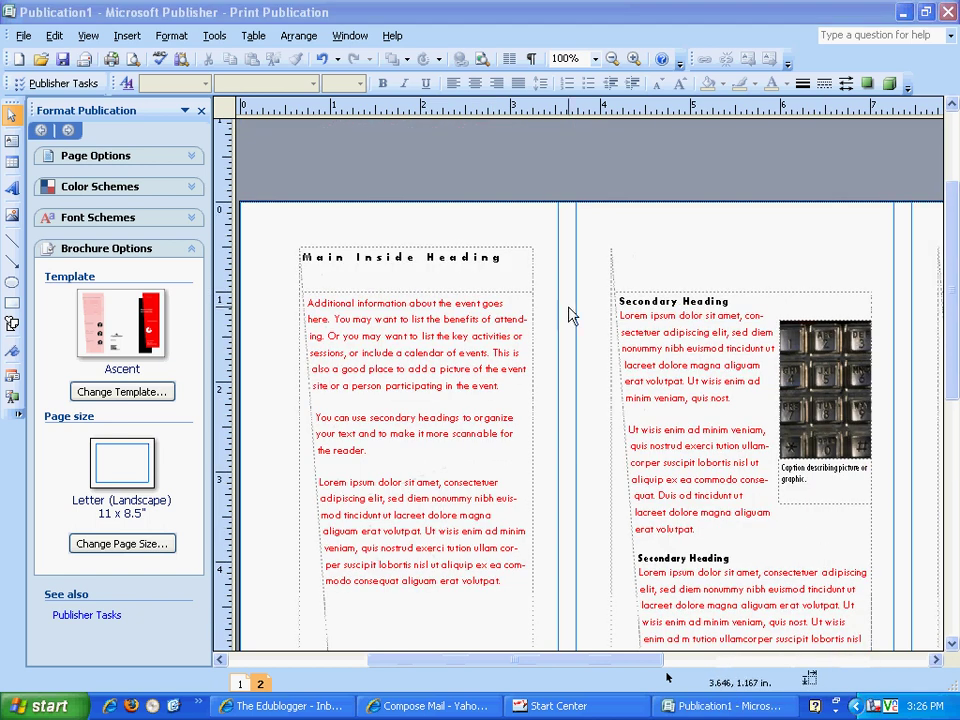
- Replace the main inside heading on page 2 with "Why Should You Care" and delete all placeholder body text below it
left_click(507, 261)
triple_click(473, 262)
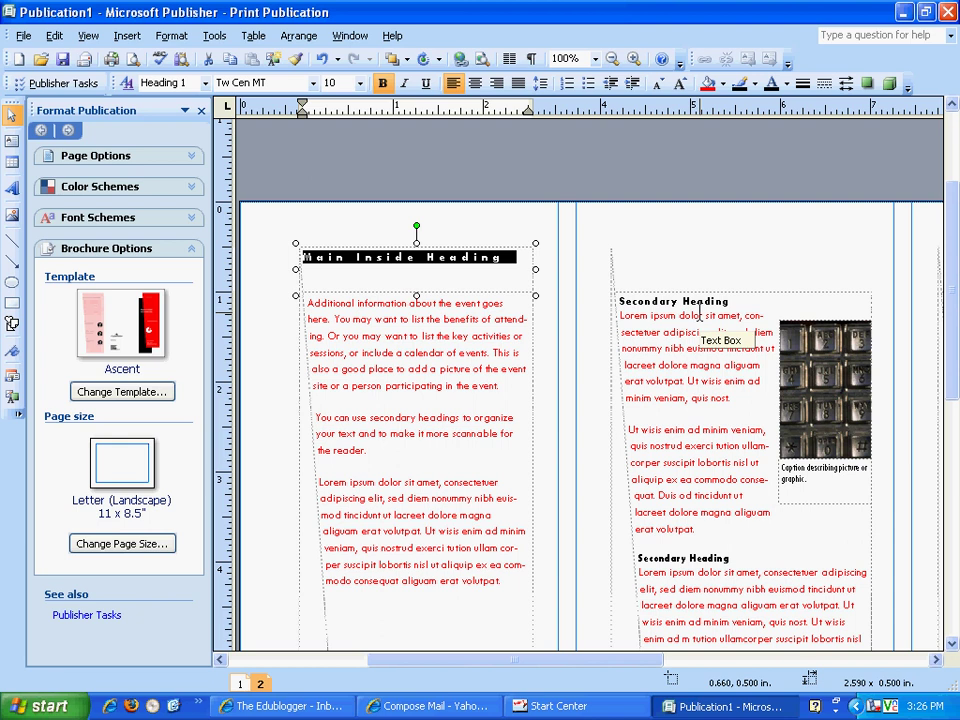
type("Why Should You Care")
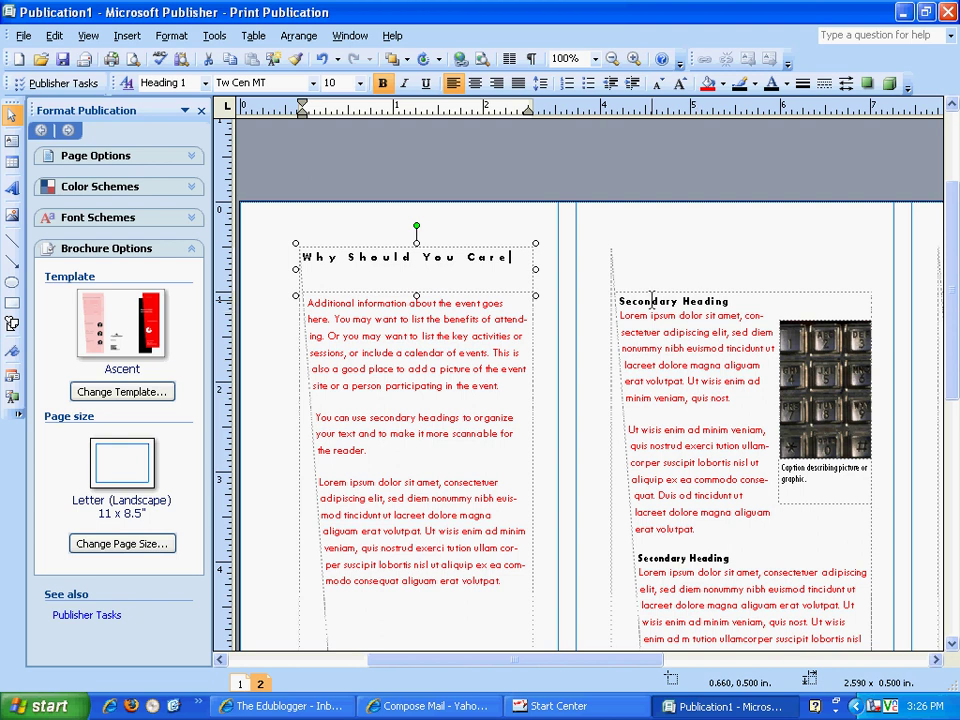
left_click(308, 311)
key("ctrl+a")
key("Delete")
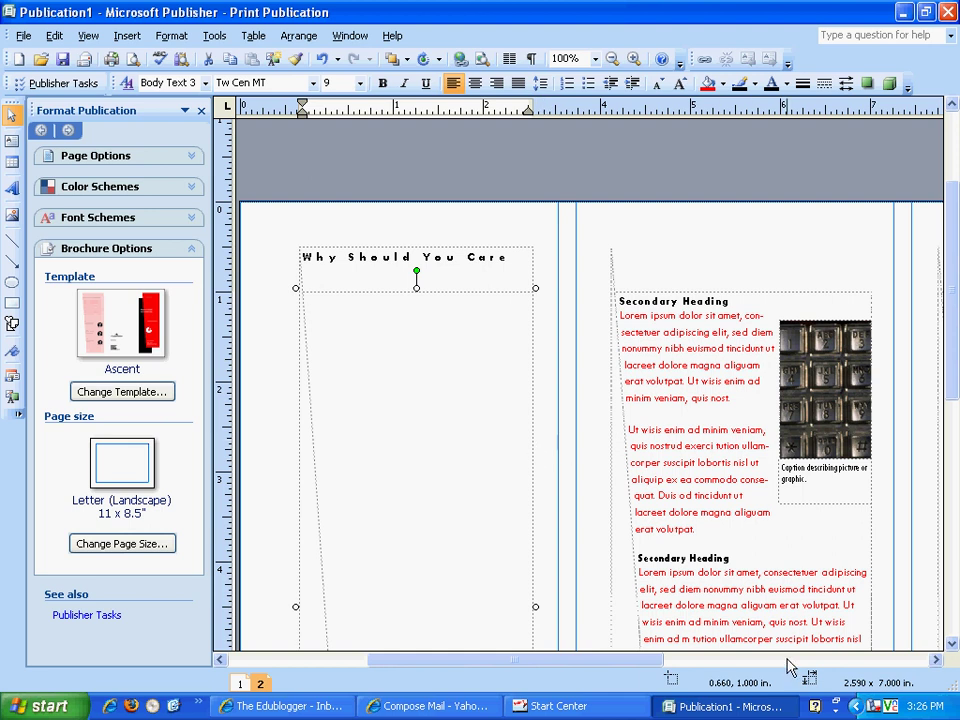
left_click(936, 662)
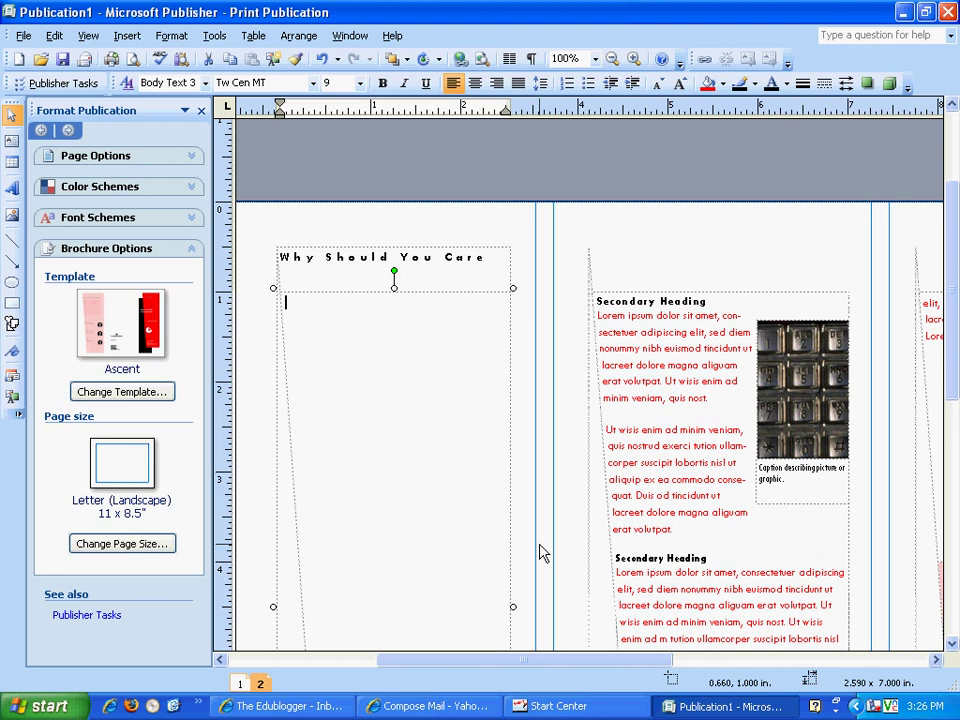
scroll(544, 546, "down", 6)
scroll(544, 546, "down", 3)
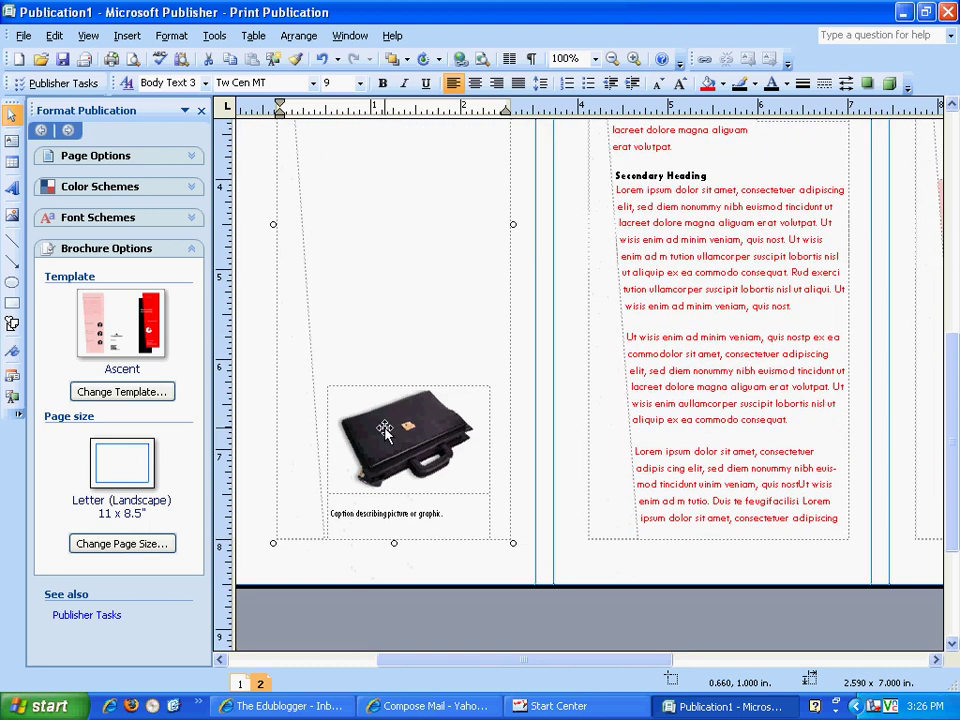
left_click(388, 436)
left_click(389, 436)
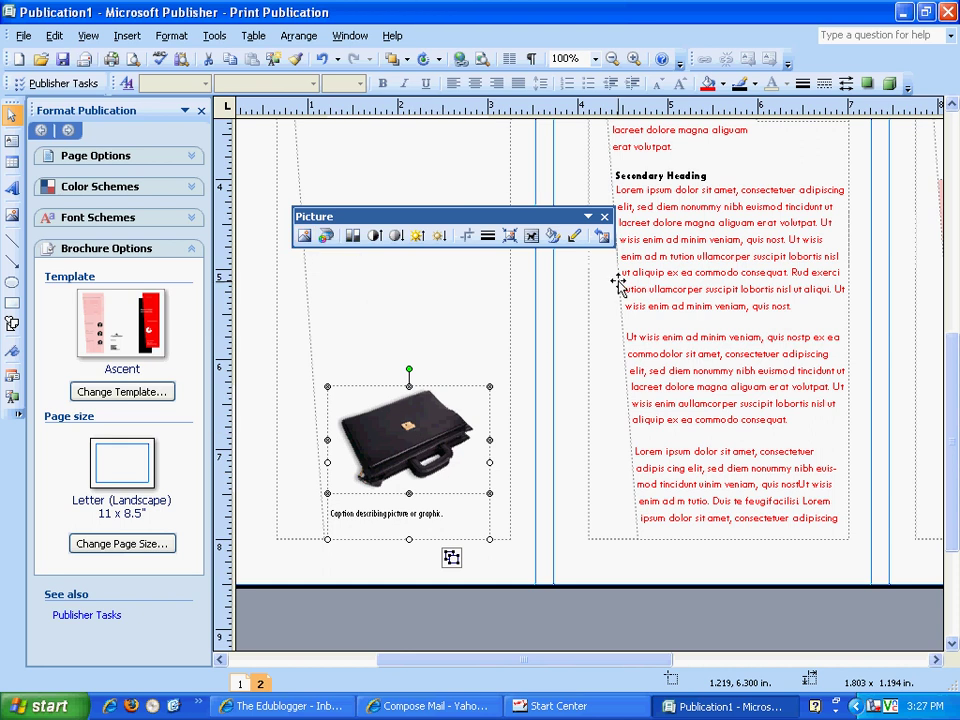
left_click(604, 216)
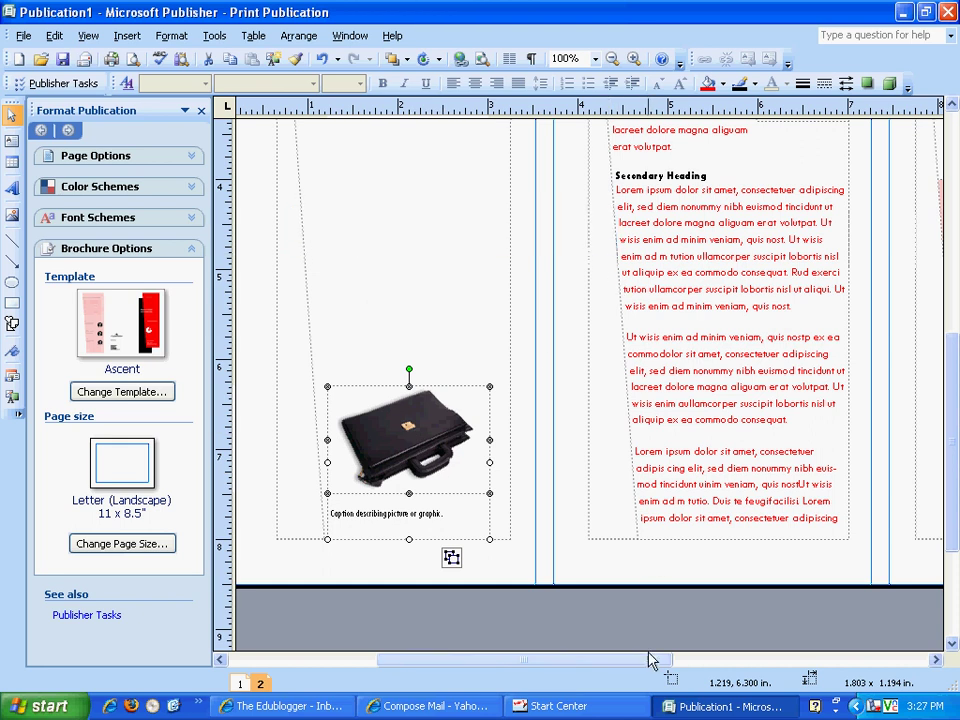
- Replace the first secondary heading in the middle panel of page 2 with "Facts about"
left_click_drag(648, 664, 700, 658)
scroll(621, 499, "up", 8)
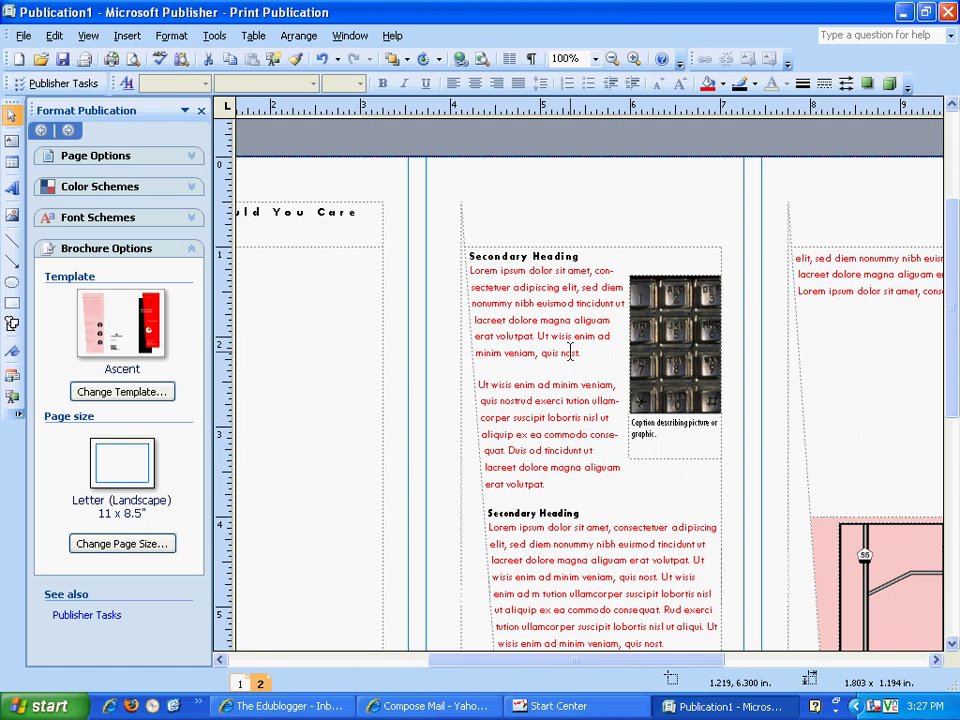
left_click(583, 257)
triple_click(583, 257)
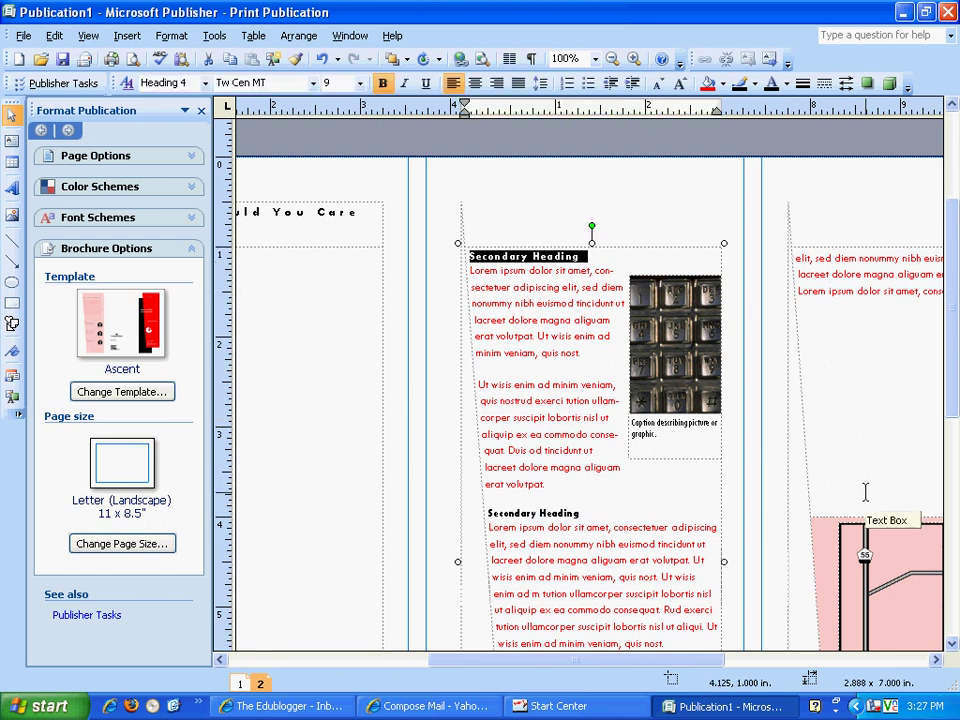
type("Fac")
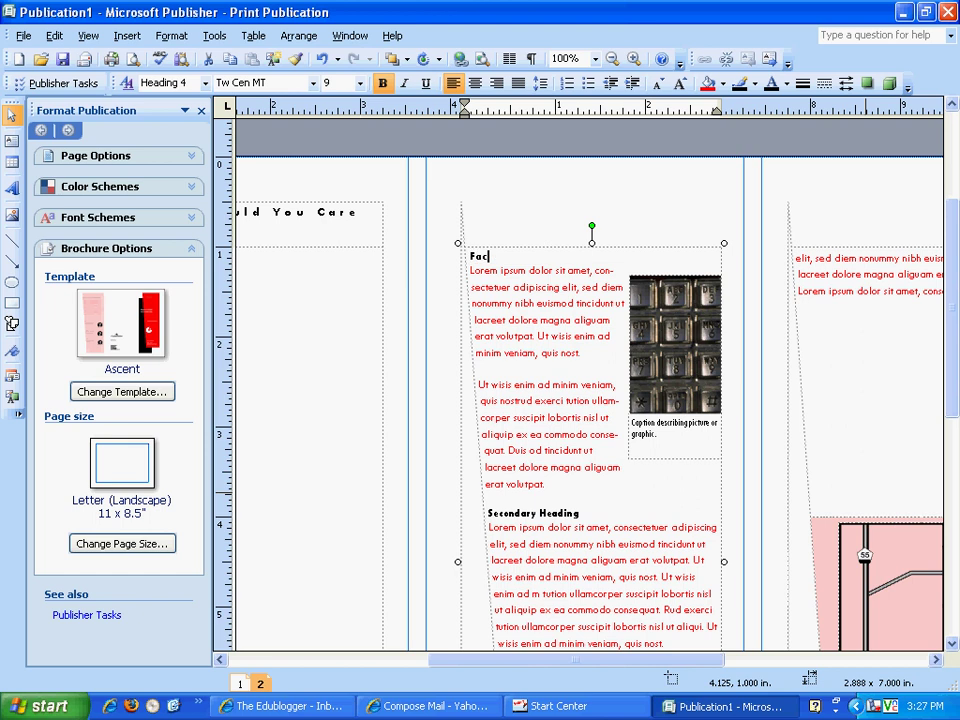
type("ts about")
- Delete the placeholder body text in the middle panel, keeping the "Facts about" heading and the remaining secondary heading
triple_click(550, 393)
key("Delete")
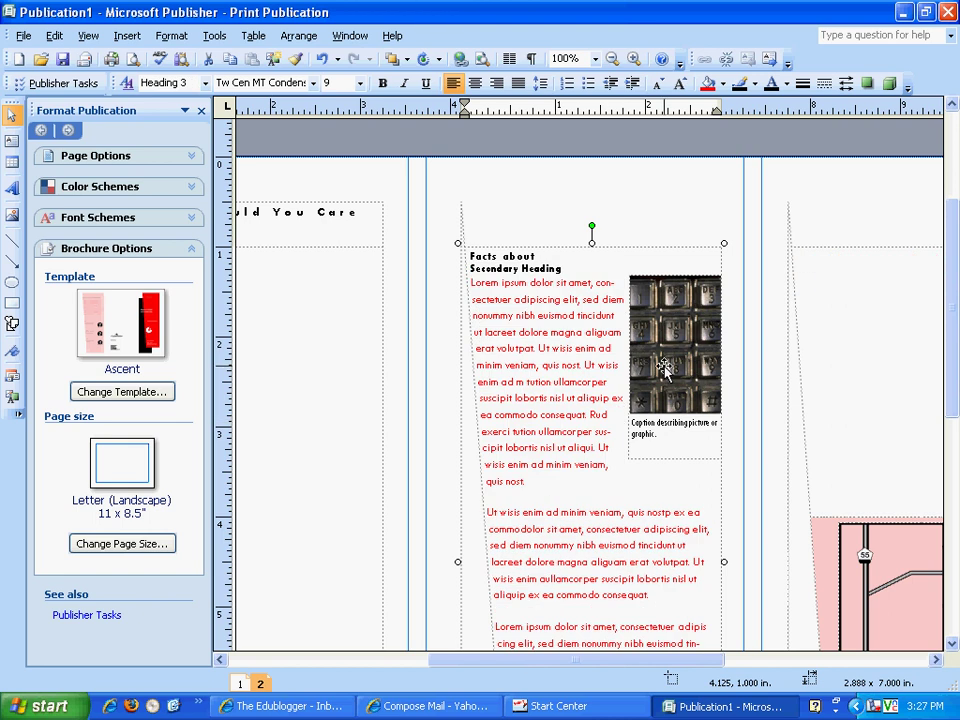
key("ctrl+shift+End")
key("Delete")
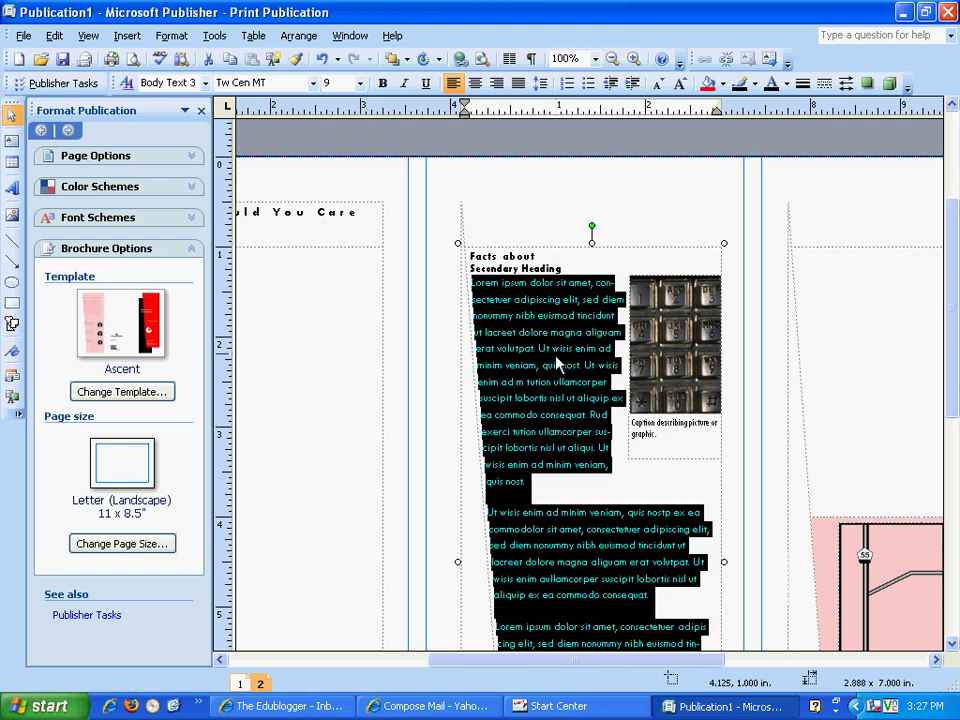
left_click(656, 338)
left_click(668, 336)
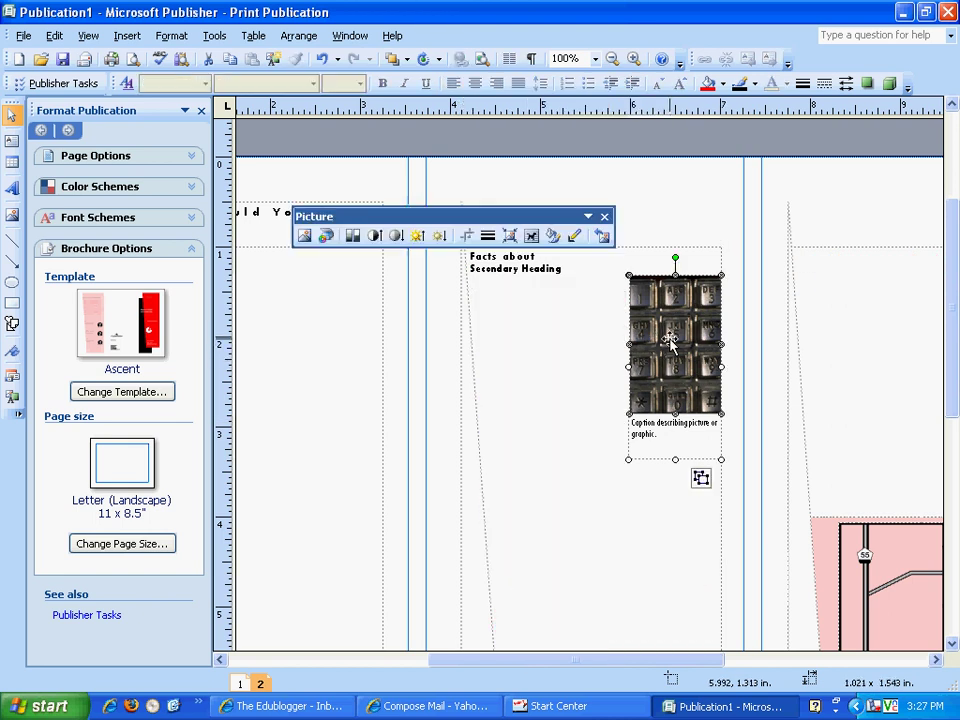
left_click(305, 236)
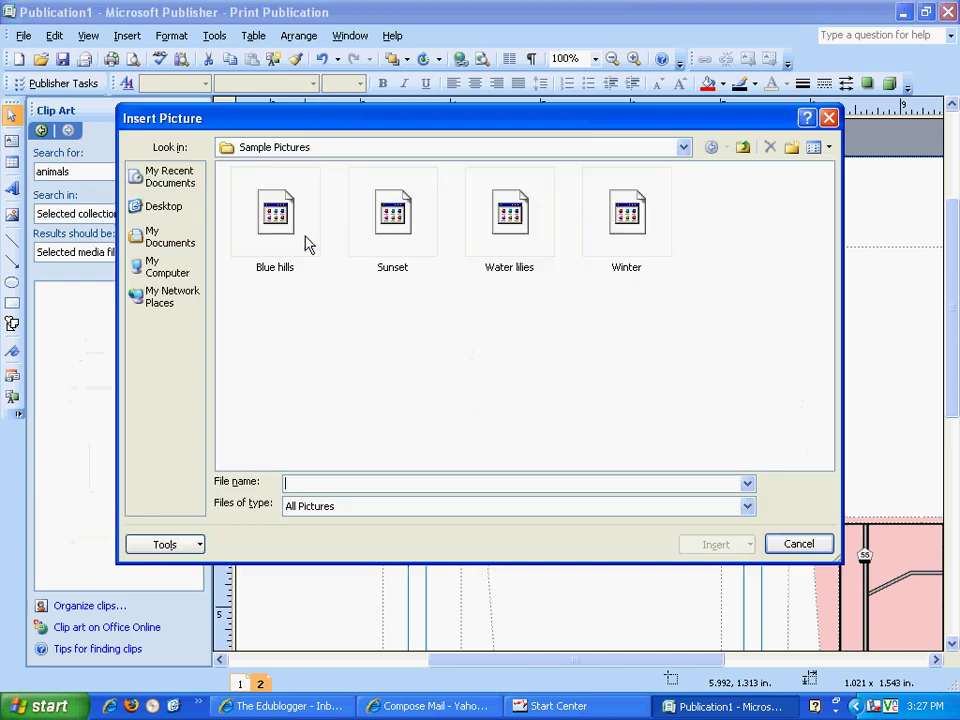
left_click(828, 118)
- Examine the map and the organization's contact details in the third panel of page 2
left_click_drag(718, 660, 815, 675)
scroll(772, 600, "down", 5)
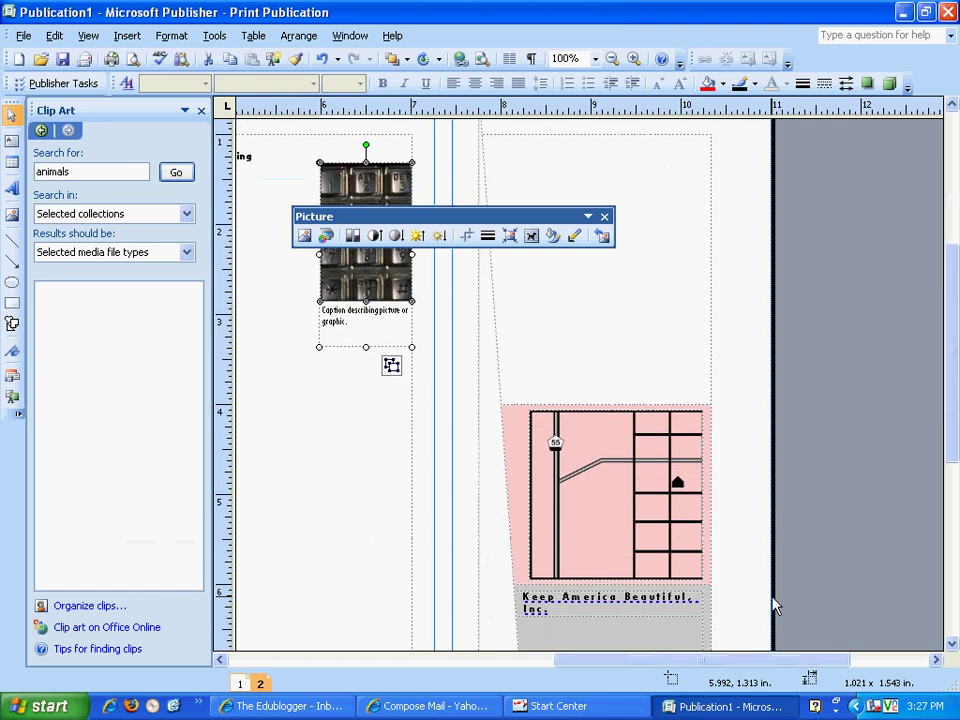
scroll(772, 597, "down", 2)
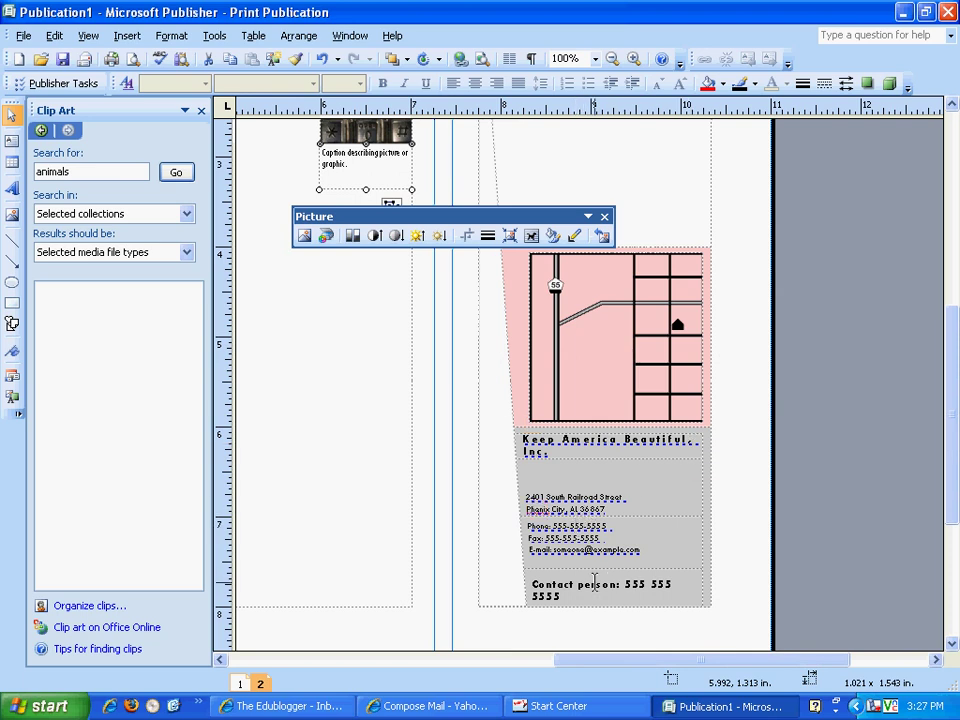
scroll(677, 580, "down", 3)
left_click_drag(672, 665, 523, 666)
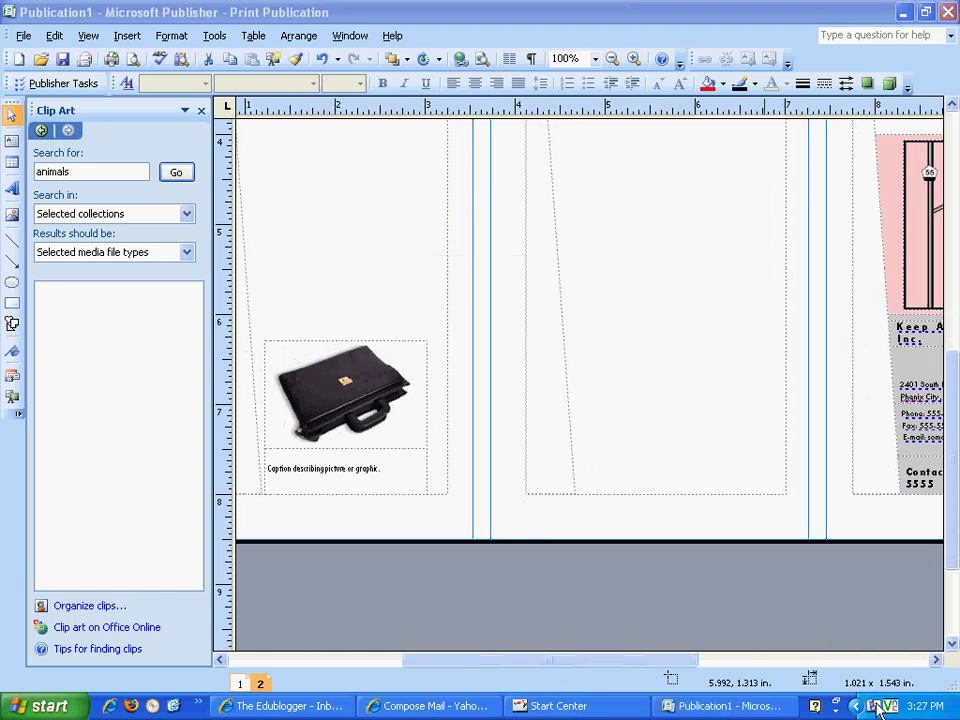